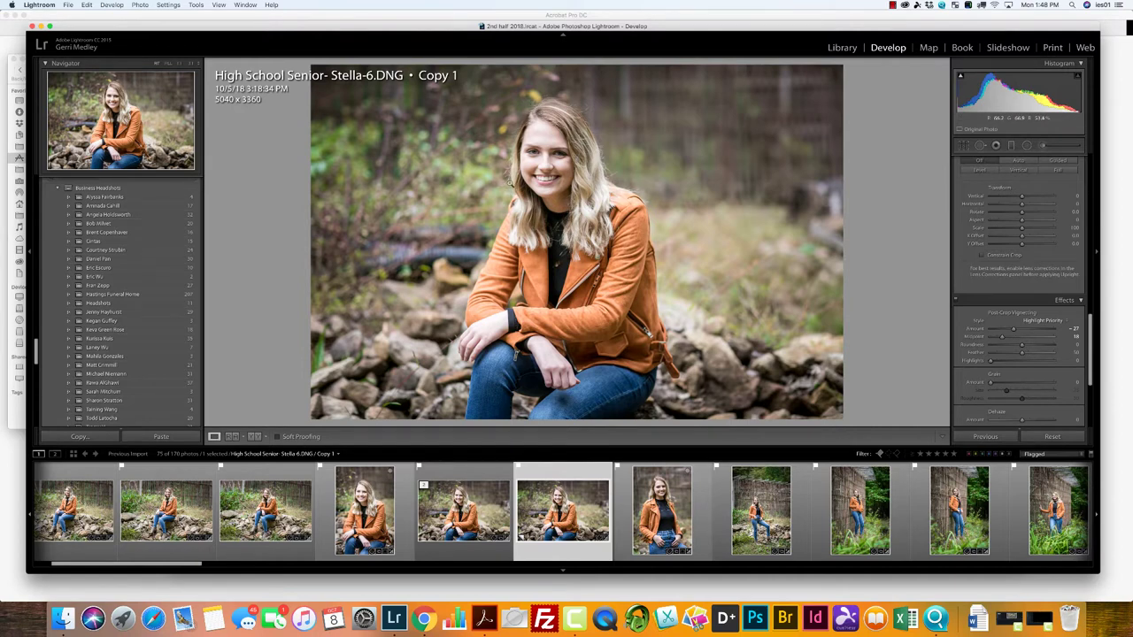
Clone out the flyaway hairs beside the right edge of the hair with a size 76 Spot Removal brush, reducing the feather slightly.
left_click(980, 145)
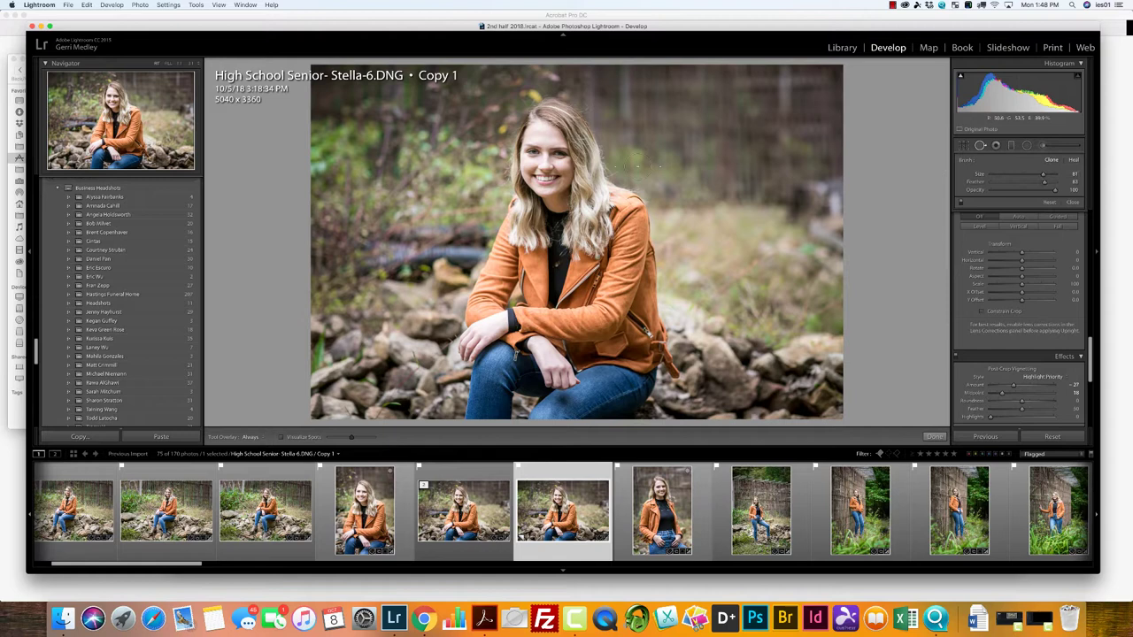
left_click_drag(1044, 174, 1041, 174)
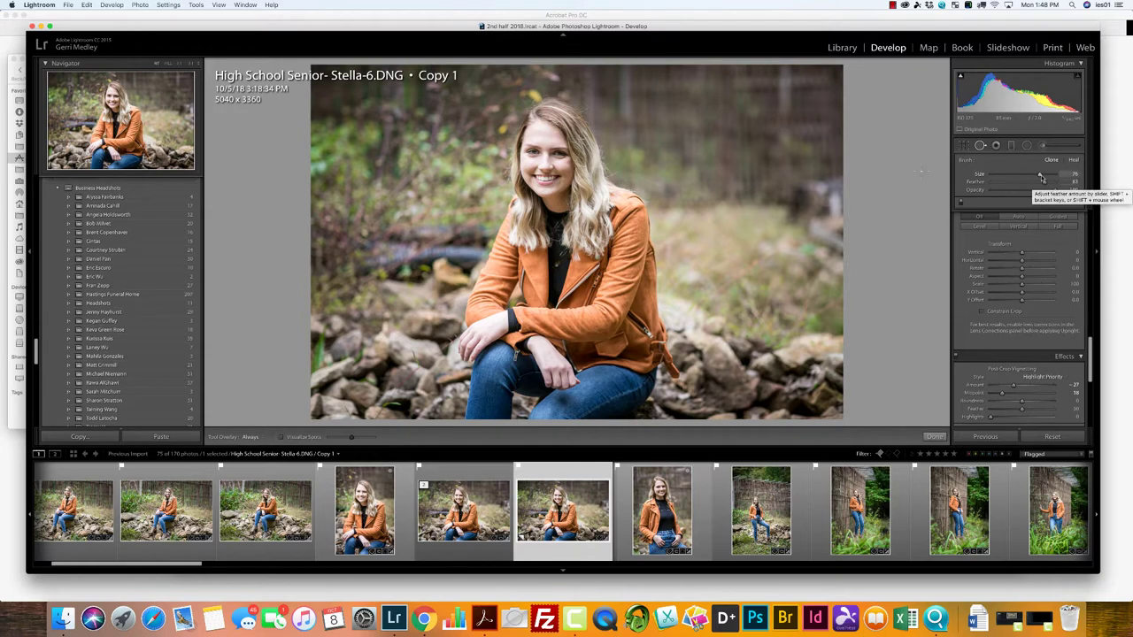
left_click_drag(1041, 175, 1040, 177)
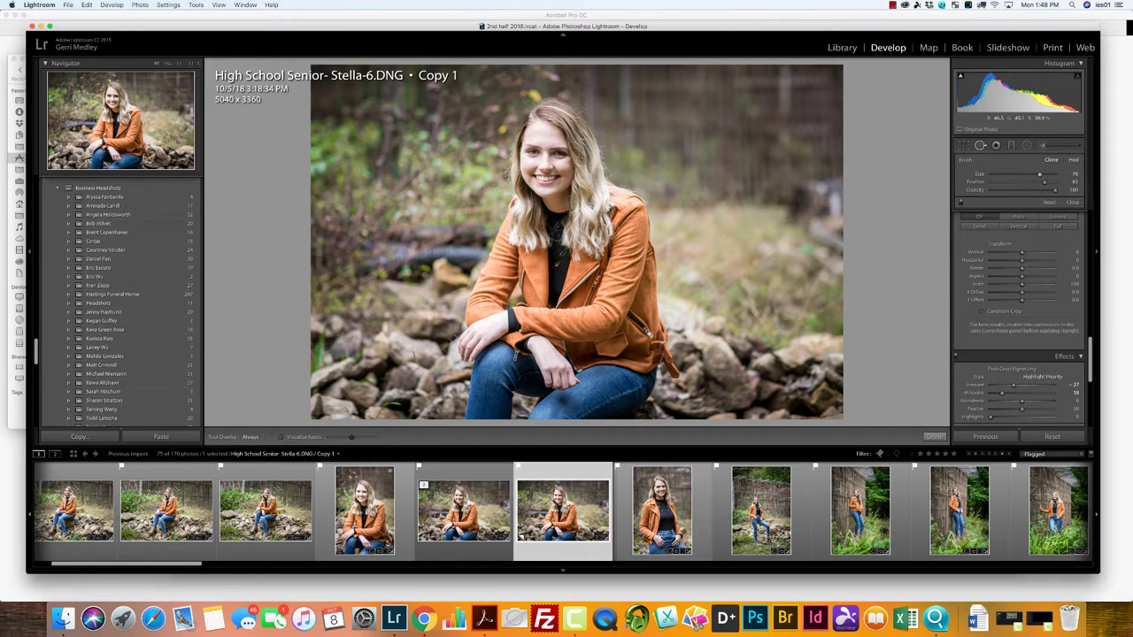
mouse_move(603, 145)
left_mouse_down()
mouse_move(617, 177)
mouse_move(650, 177)
left_mouse_up()
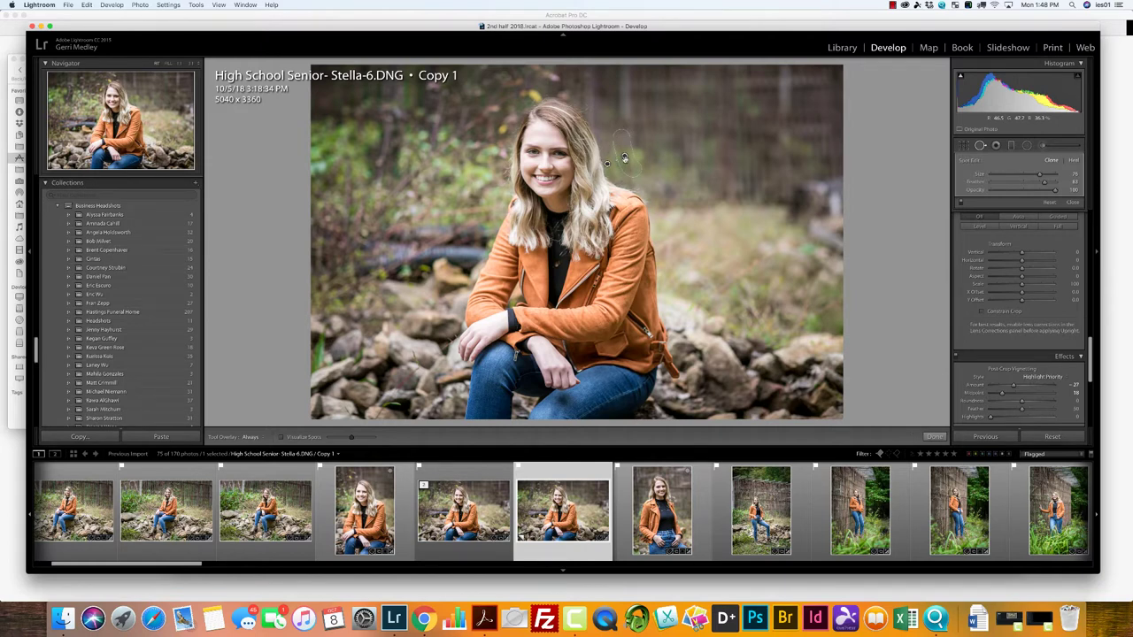
left_click(624, 158)
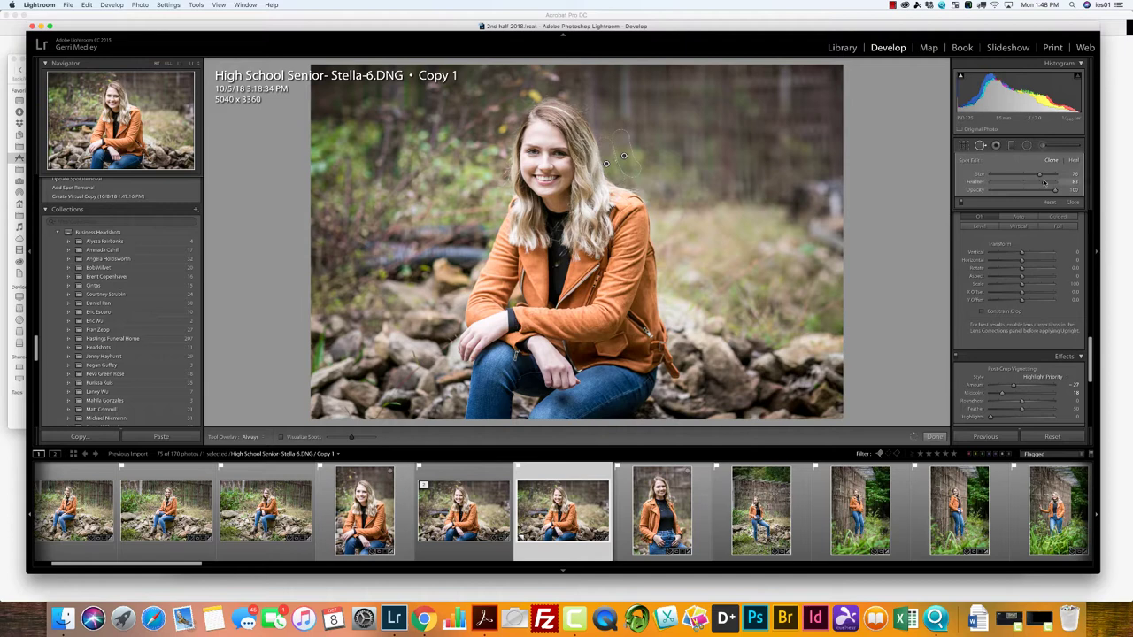
left_click_drag(1044, 182, 1042, 182)
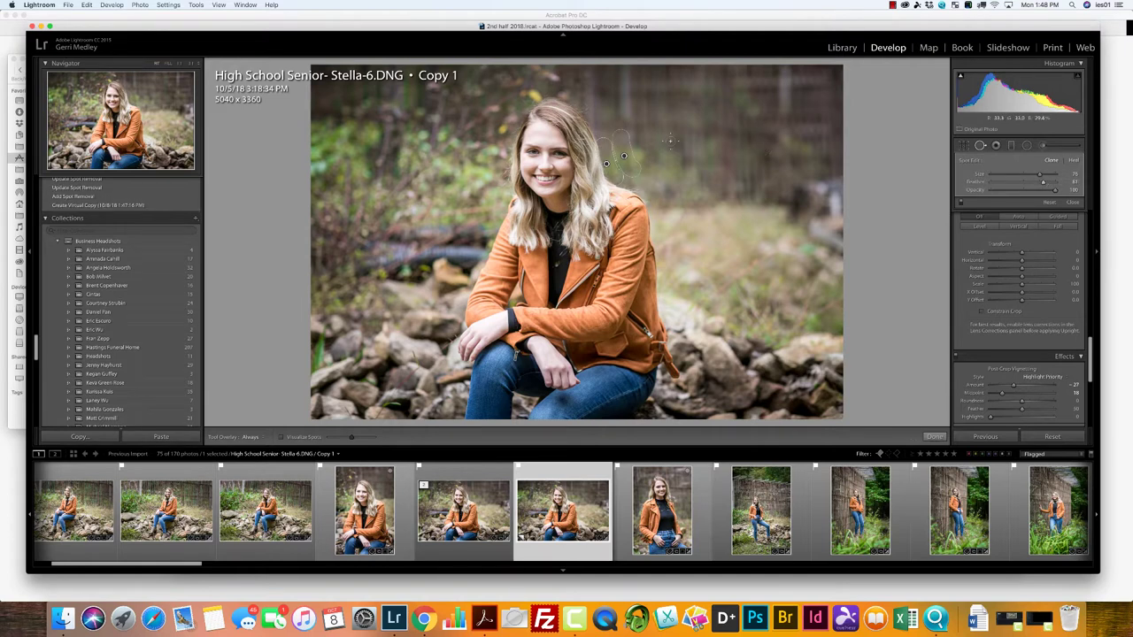
Clone background over the stray hairs along the upper right of the head and above its upper left edge.
left_click_drag(583, 104, 595, 127)
left_click_drag(719, 121, 594, 119)
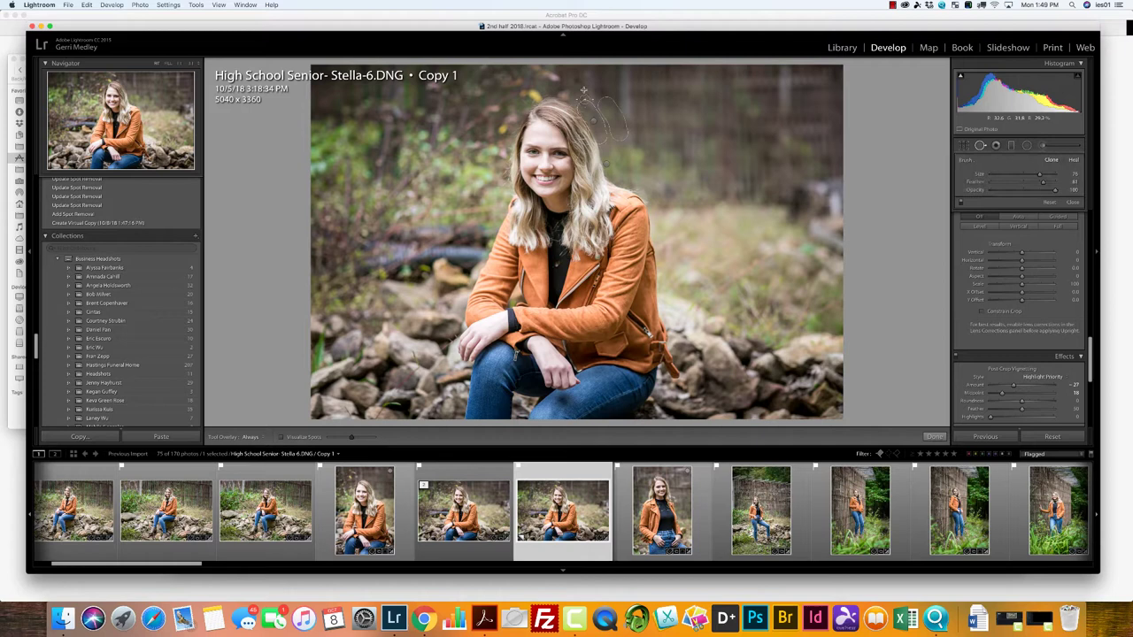
left_click(584, 98)
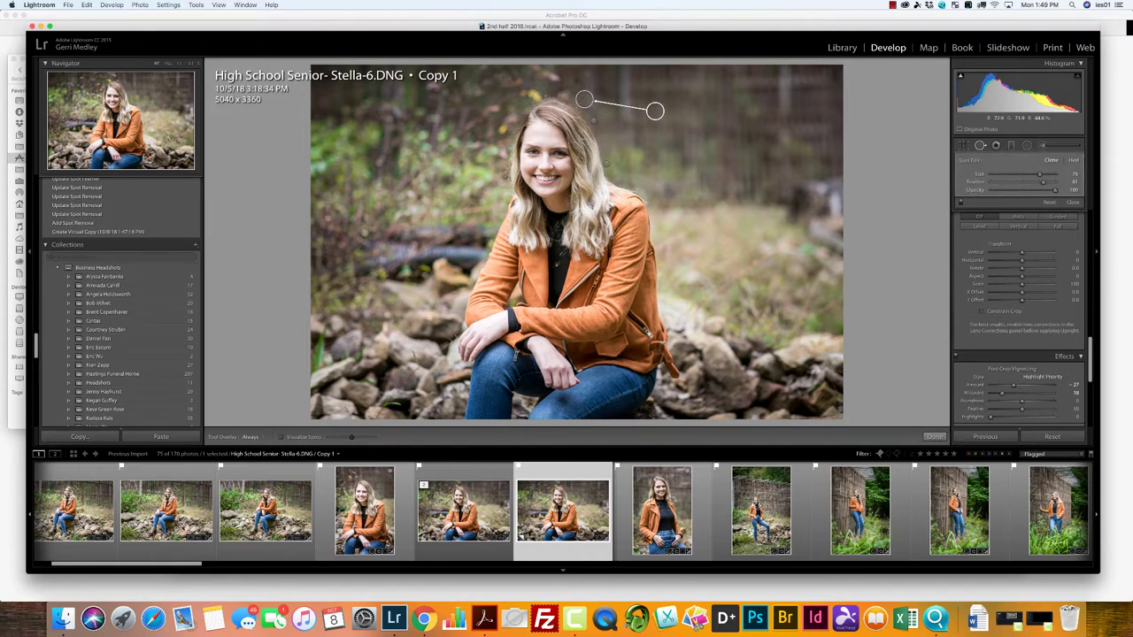
mouse_move(537, 93)
left_mouse_down()
mouse_move(514, 119)
mouse_move(501, 105)
left_mouse_up()
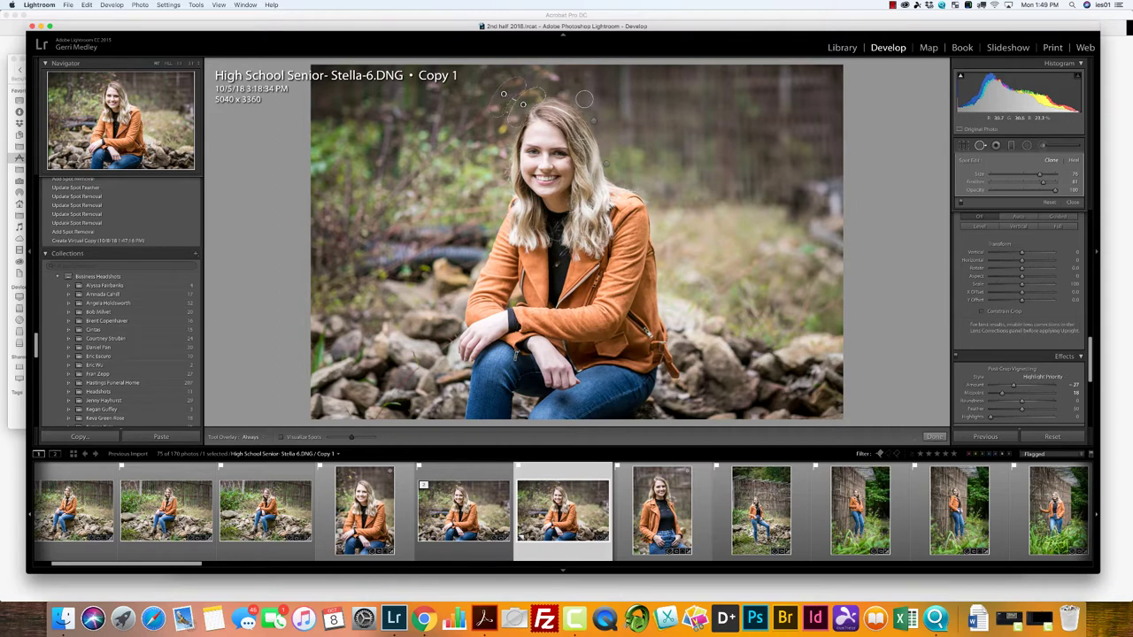
Clone out the flyaway hairs along the left side of the face, sourcing from the nearby background foliage.
mouse_move(506, 158)
left_mouse_down()
mouse_move(512, 130)
mouse_move(503, 132)
left_mouse_up()
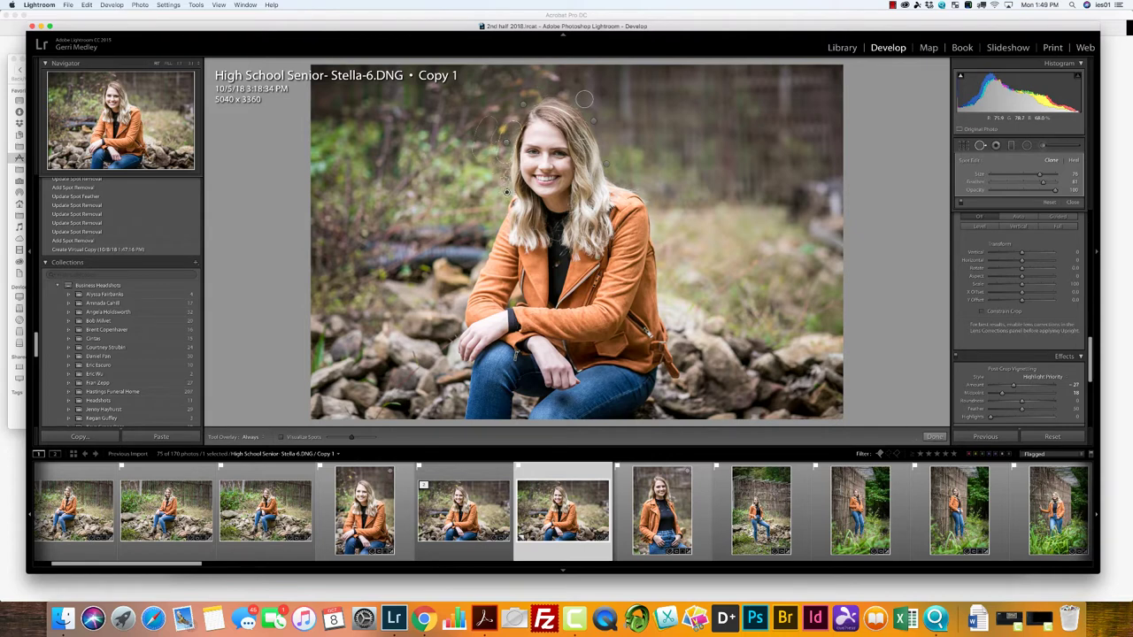
left_click_drag(508, 193, 504, 160)
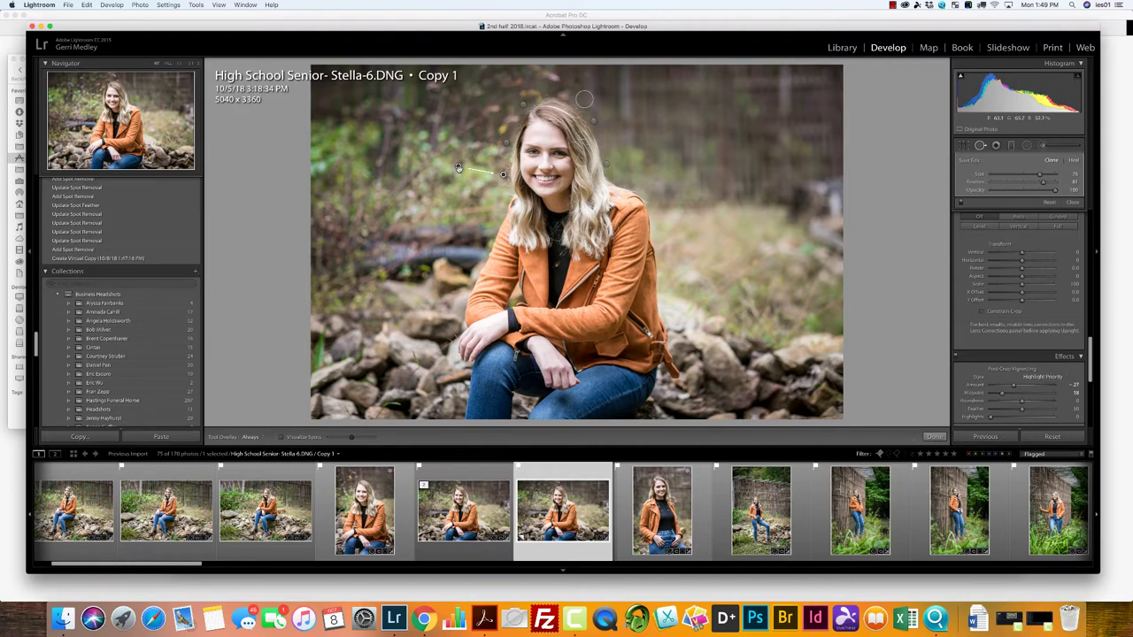
left_click_drag(459, 168, 476, 172)
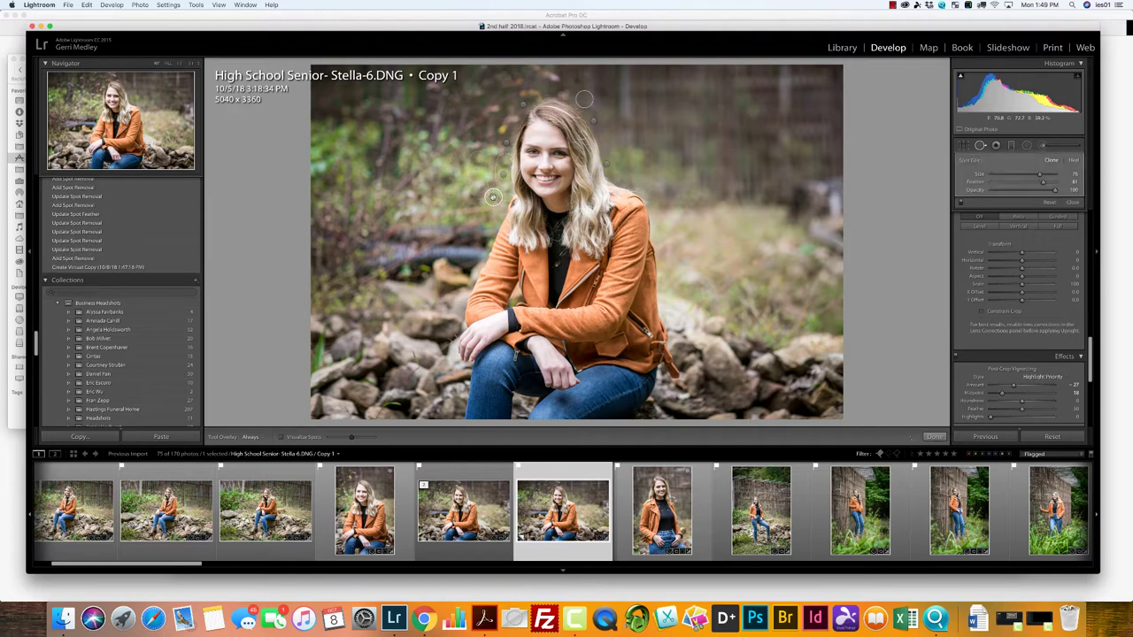
left_click(493, 195)
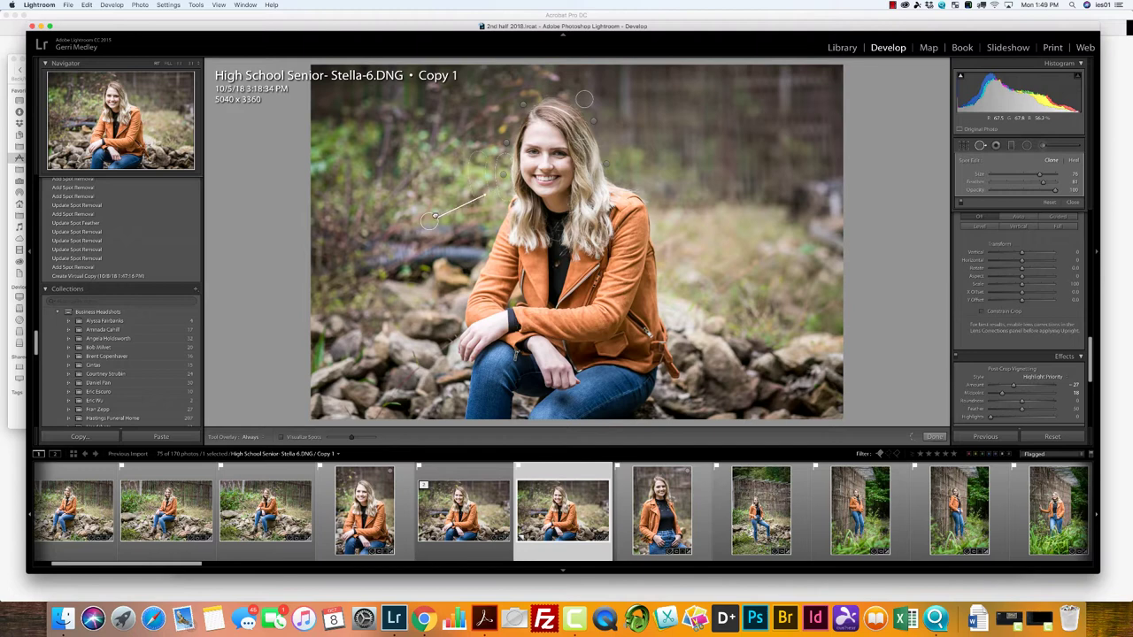
left_click_drag(429, 220, 452, 196)
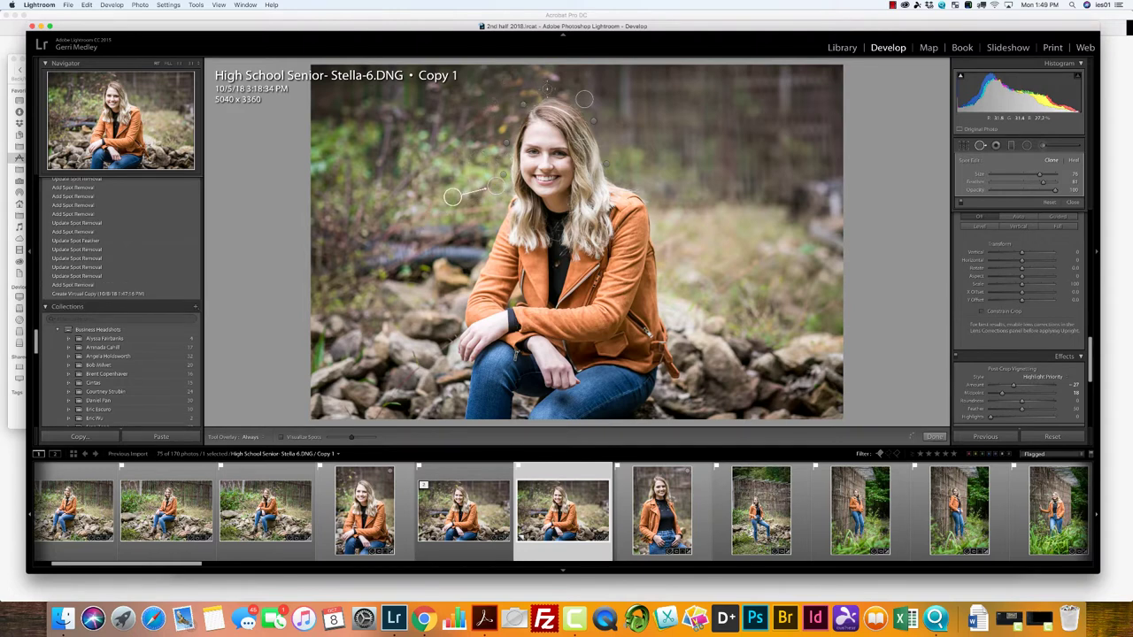
Clone out the stray hairs directly above the crown with a single circular spot.
left_click(547, 88)
left_click(549, 86)
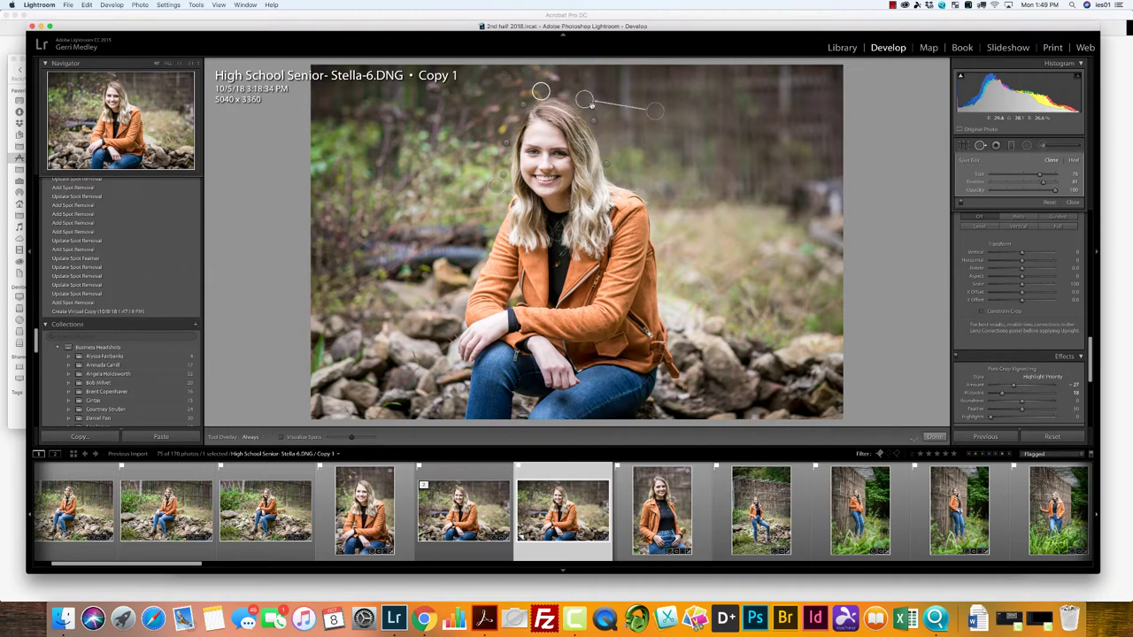
left_click_drag(541, 91, 541, 92)
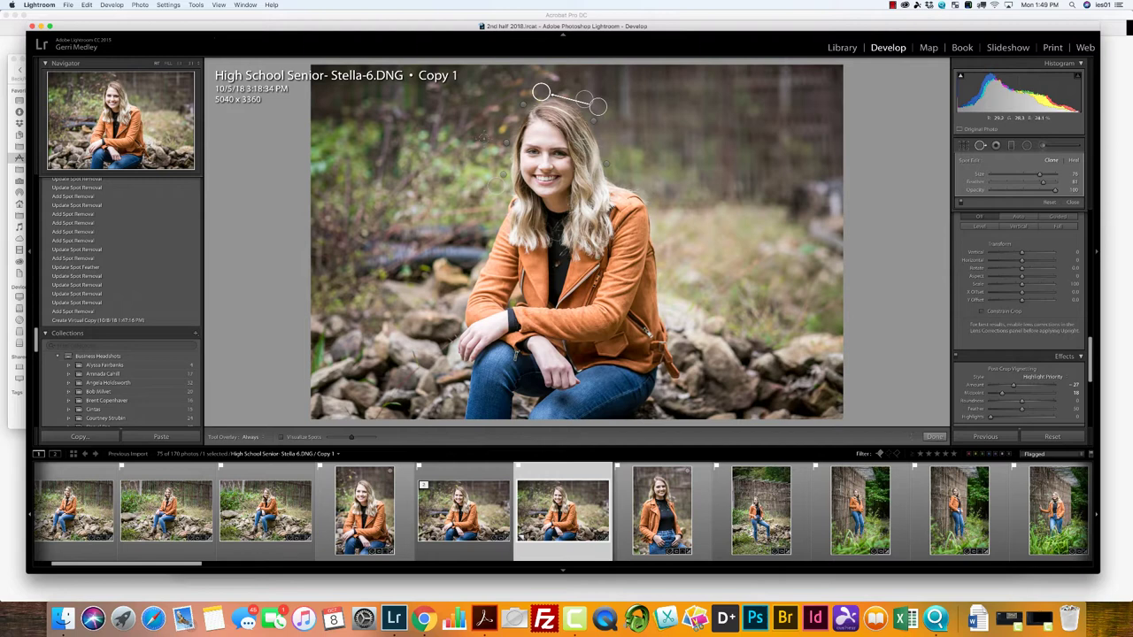
At 2:1 magnification, delete the unwanted clone spot on the forehead.
left_click(190, 64)
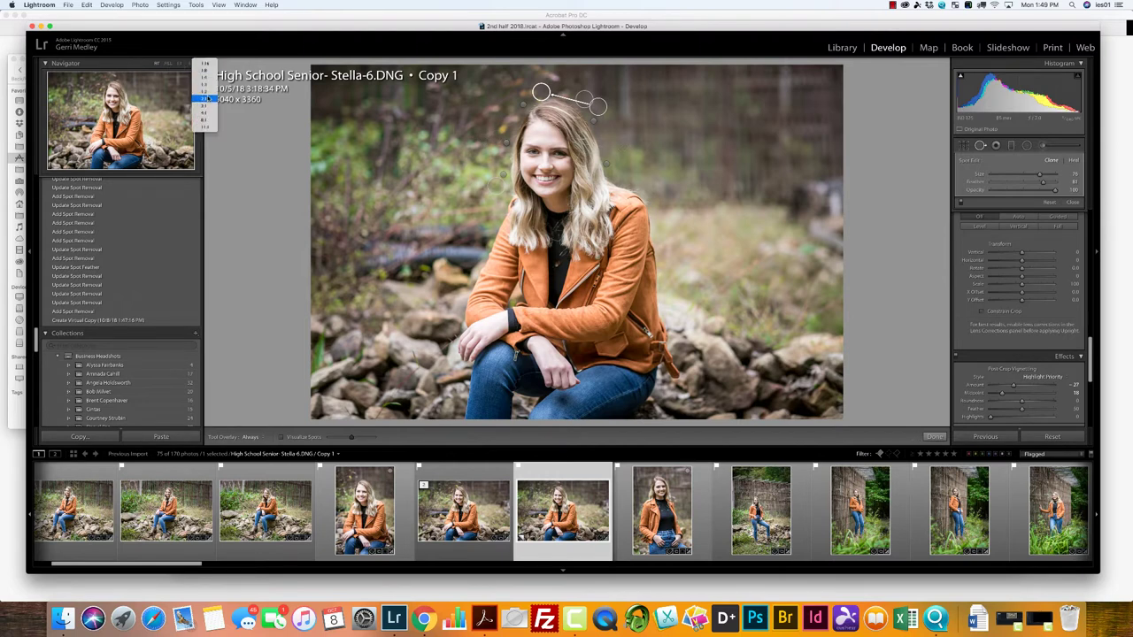
left_click(206, 105)
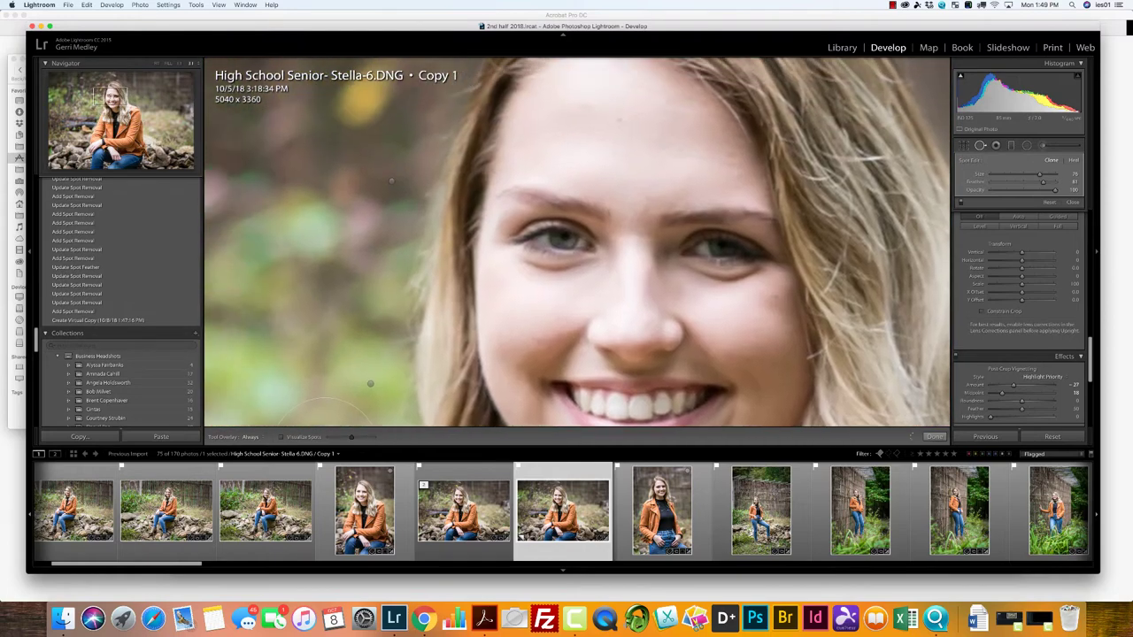
left_click(198, 64)
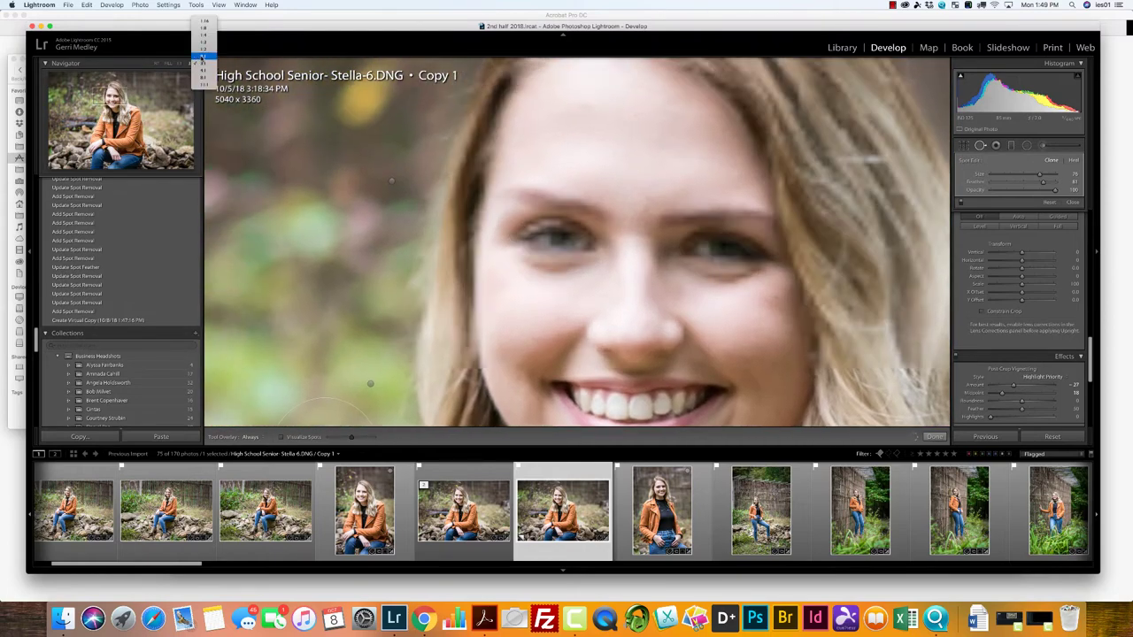
left_click(205, 56)
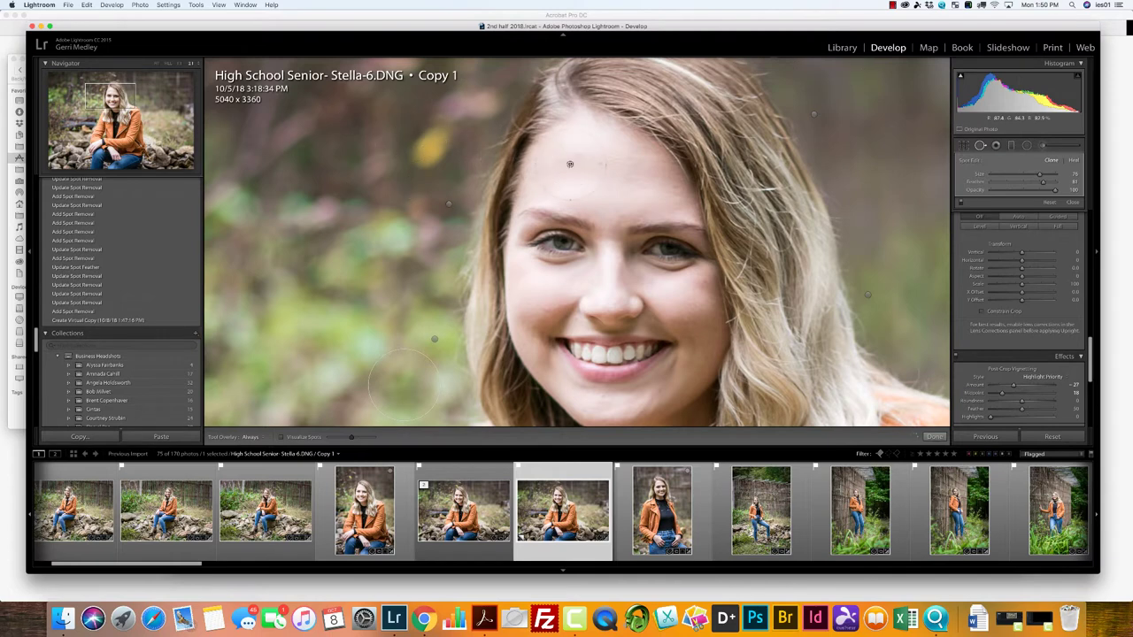
key("Delete")
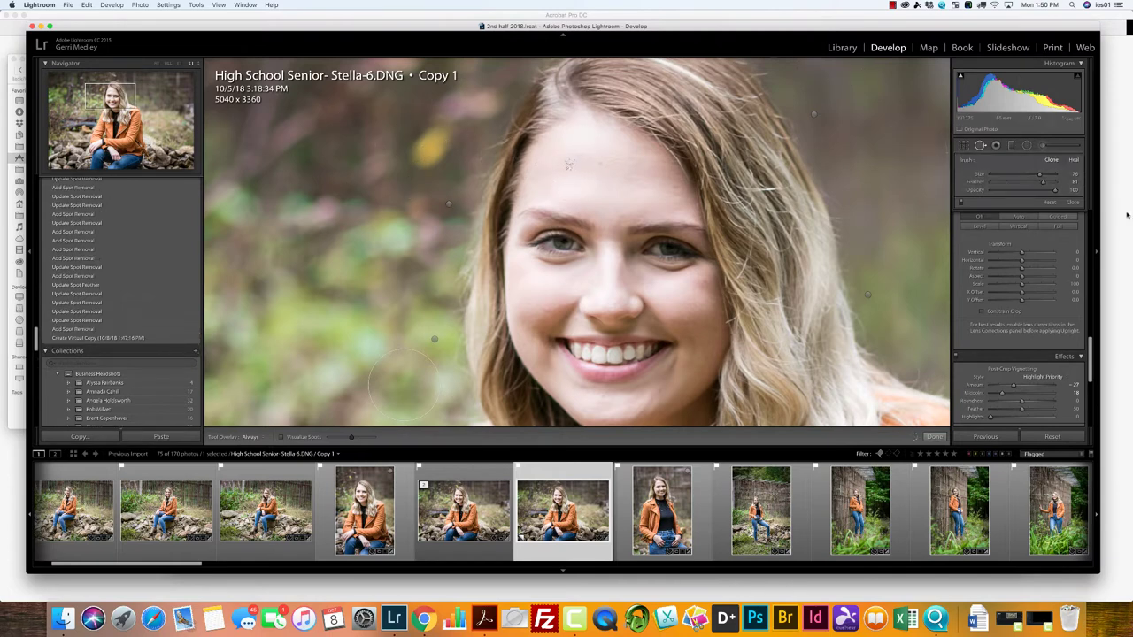
Reduce the clone brush size to 56 and cover the flyaway hairs along the left edge of the hair beside the face.
left_click_drag(1041, 177, 1027, 173)
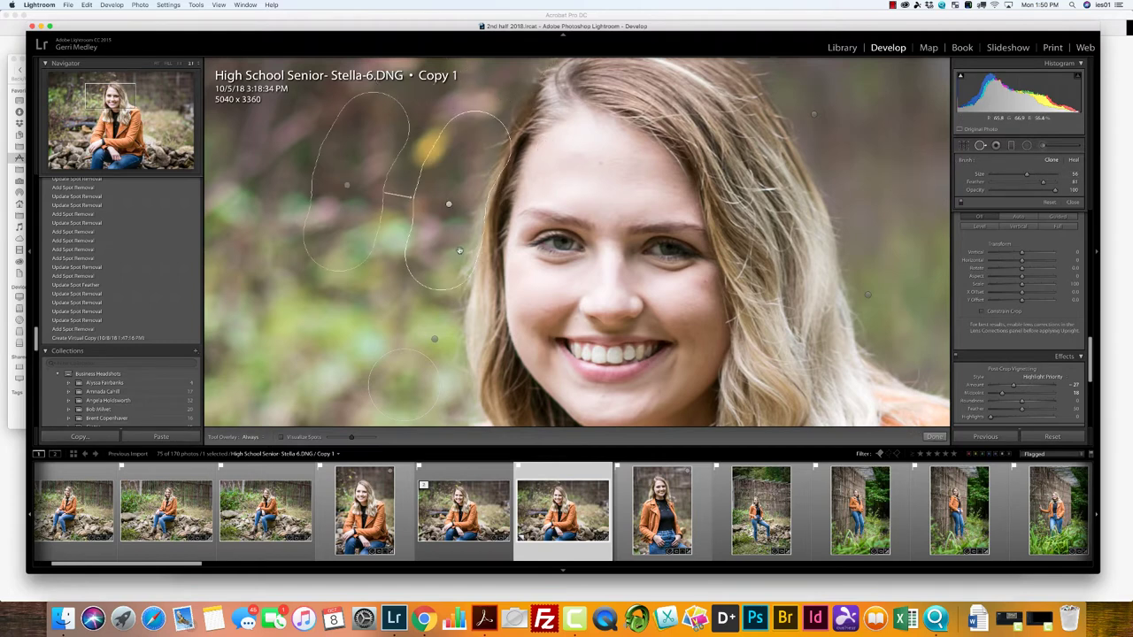
mouse_move(481, 336)
left_mouse_down()
mouse_move(483, 280)
mouse_move(483, 306)
mouse_move(444, 303)
mouse_move(458, 301)
left_mouse_up()
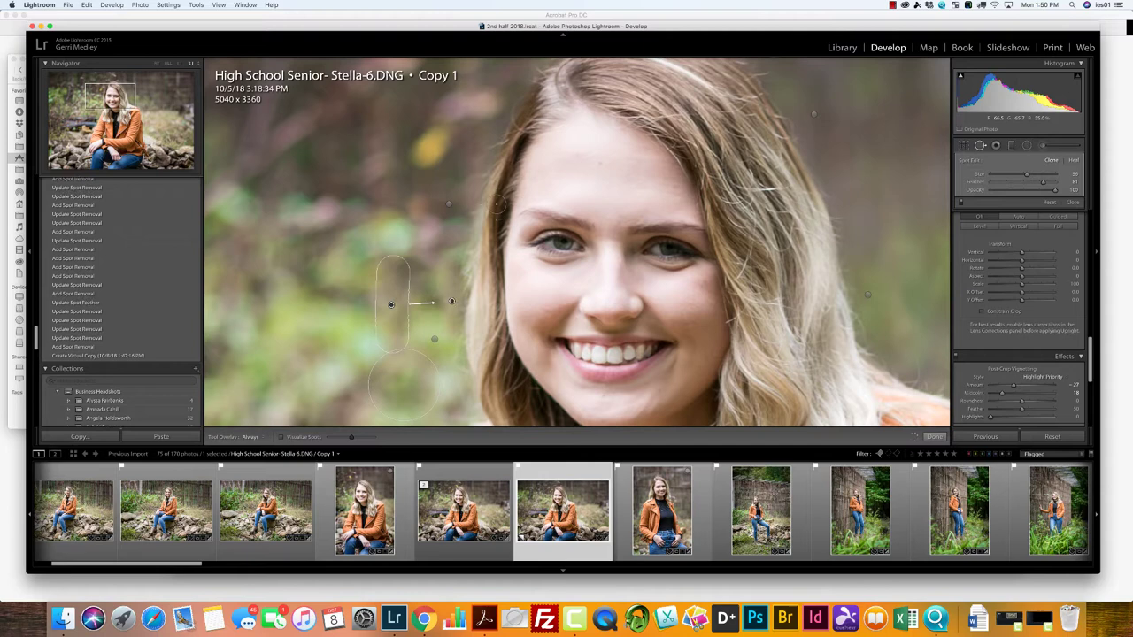
left_click_drag(495, 204, 482, 264)
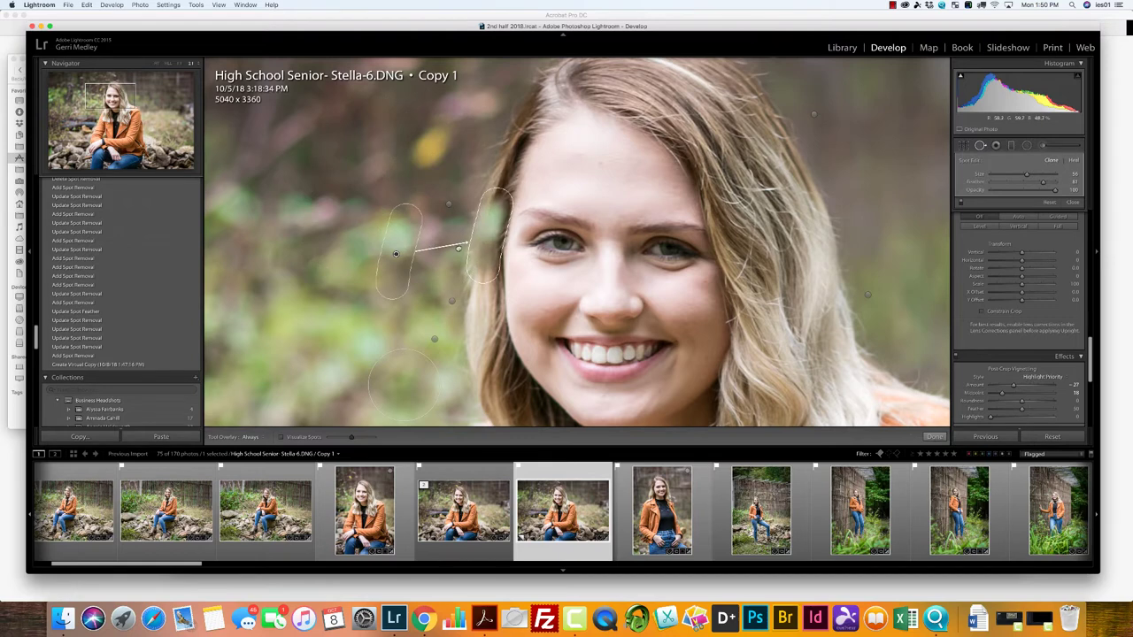
mouse_move(459, 248)
left_mouse_down()
mouse_move(467, 255)
mouse_move(419, 247)
left_mouse_up()
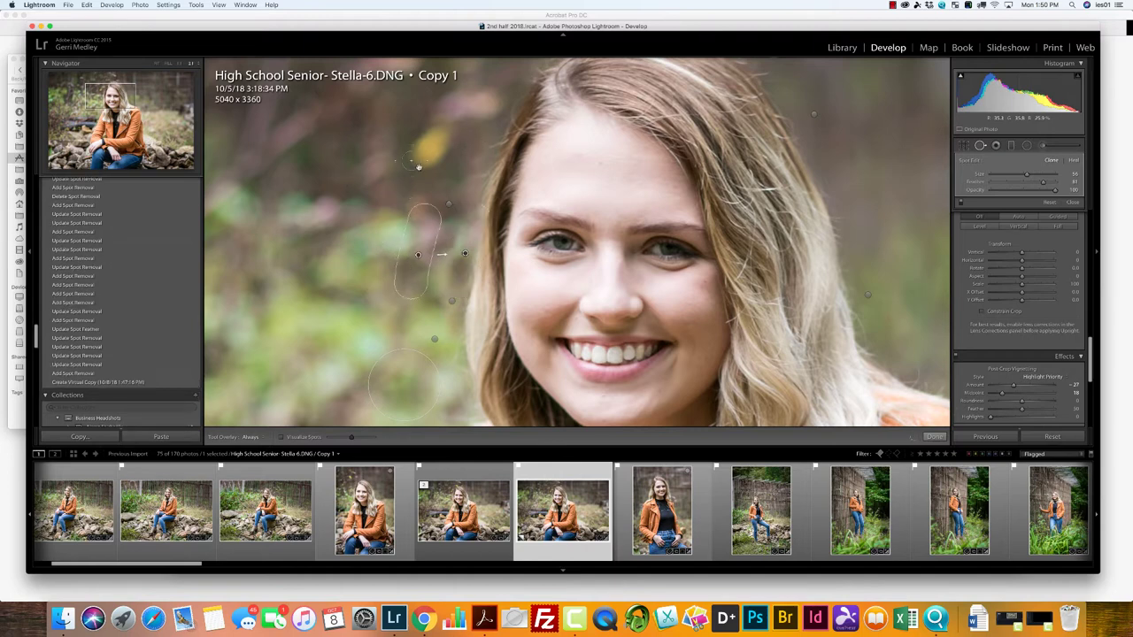
left_click(101, 92)
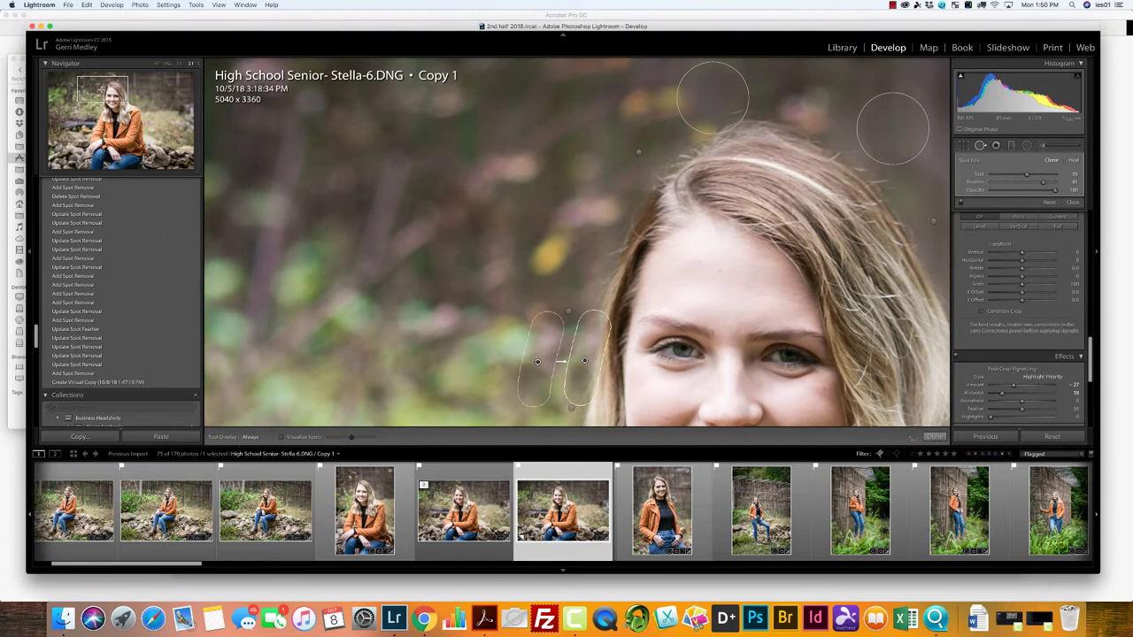
left_click_drag(753, 94, 705, 110)
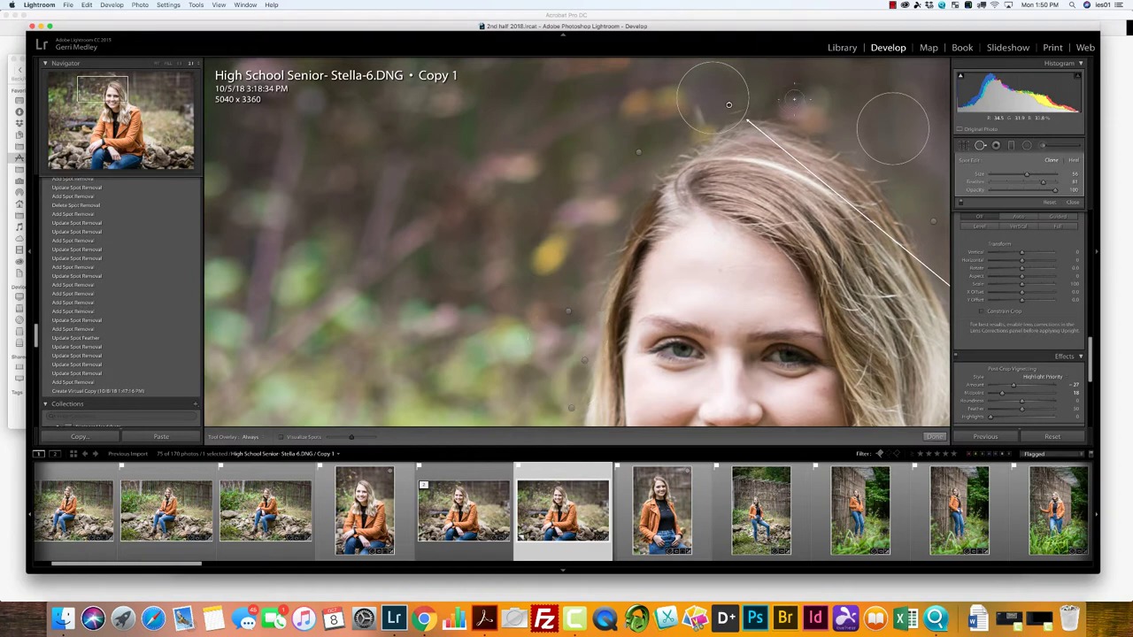
key("Delete")
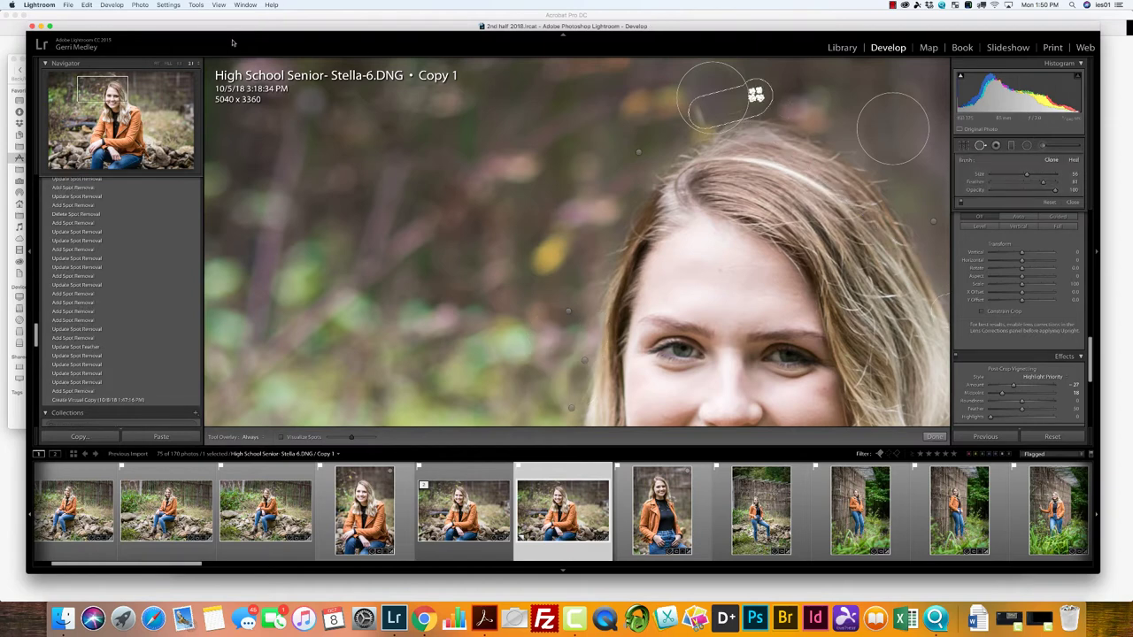
Clone out the stray hairs just above the crown and along the upper left edge of the hair.
left_click_drag(103, 89, 110, 83)
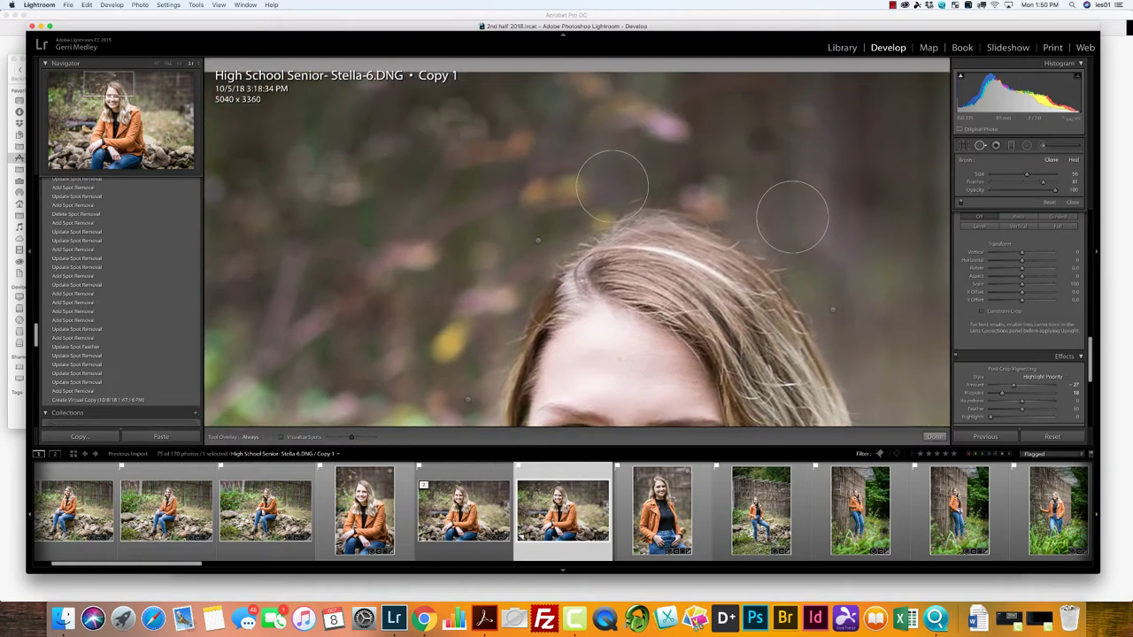
left_click_drag(656, 170, 635, 174)
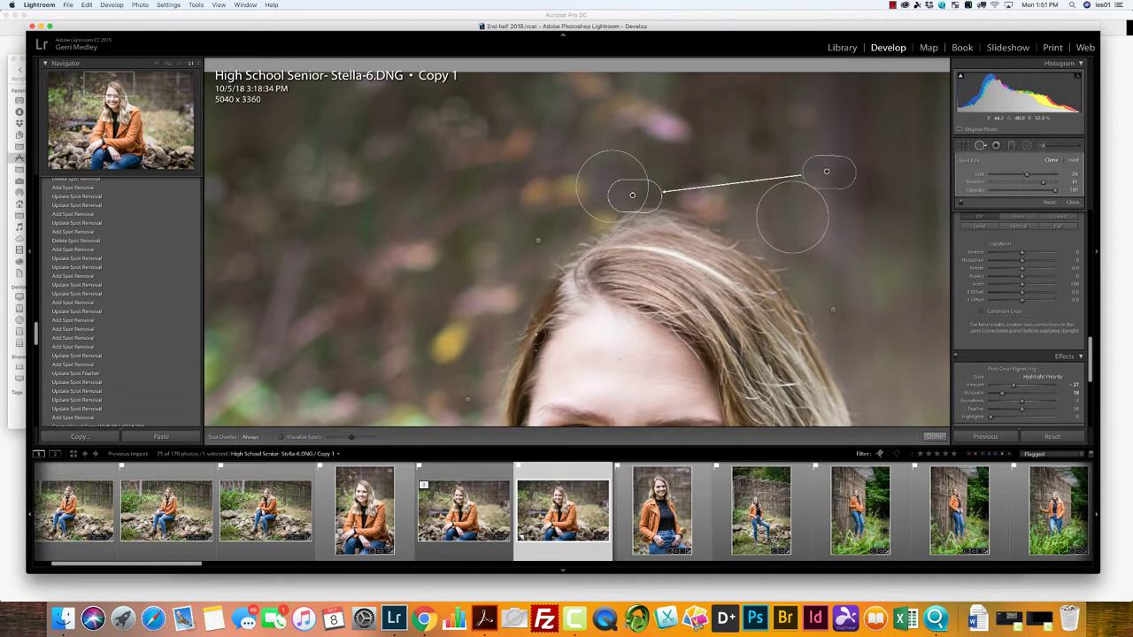
mouse_move(537, 333)
left_mouse_down()
mouse_move(579, 270)
mouse_move(568, 282)
left_mouse_up()
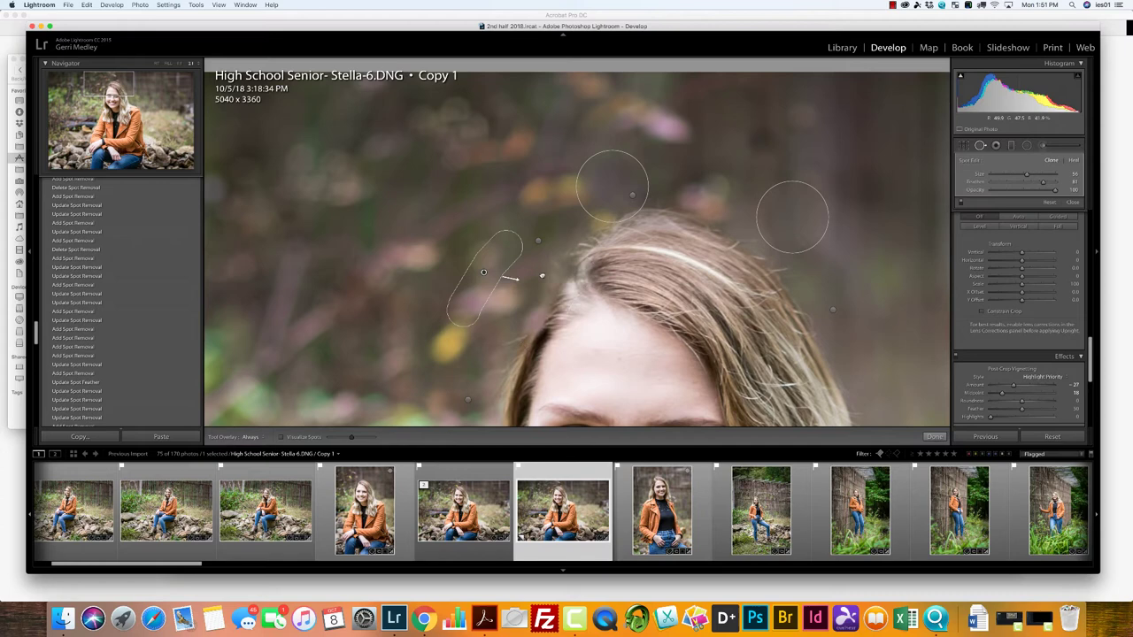
left_click_drag(541, 275, 535, 273)
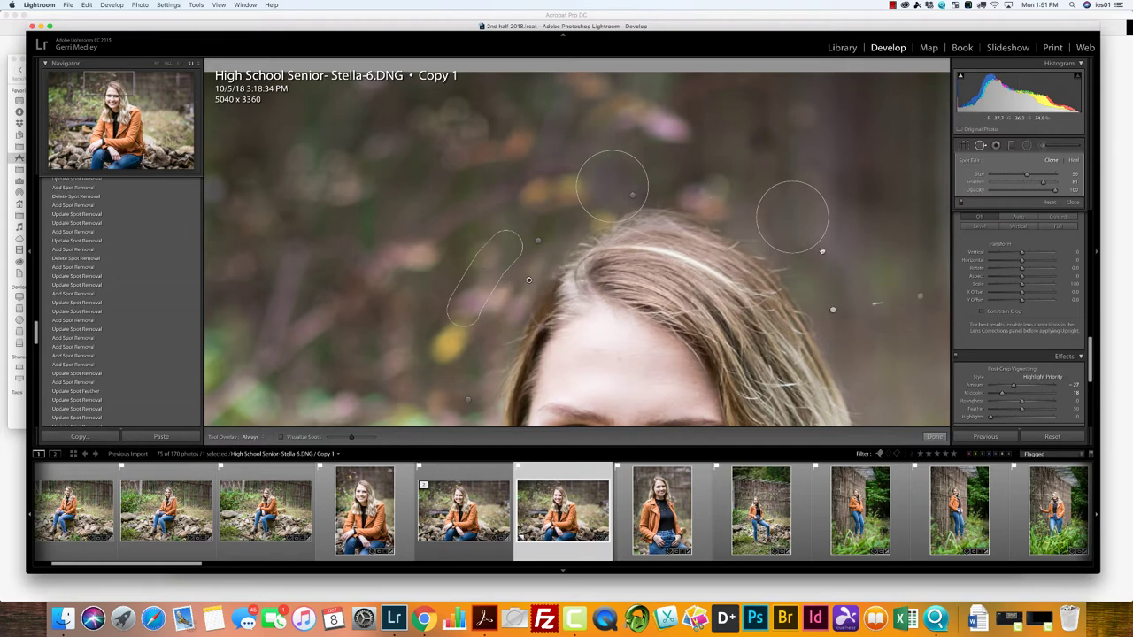
Clone over the flyaway hairs on the upper right edge of the head, sampling from the background above and repositioning the repaired area.
left_click_drag(736, 258, 757, 281)
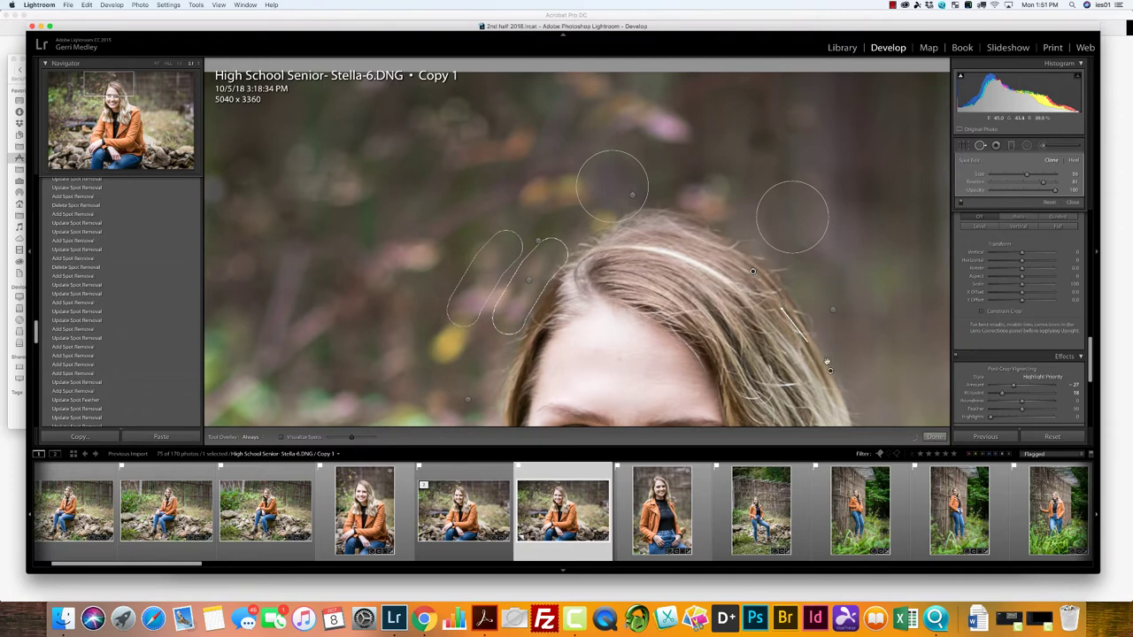
left_click_drag(838, 375, 814, 222)
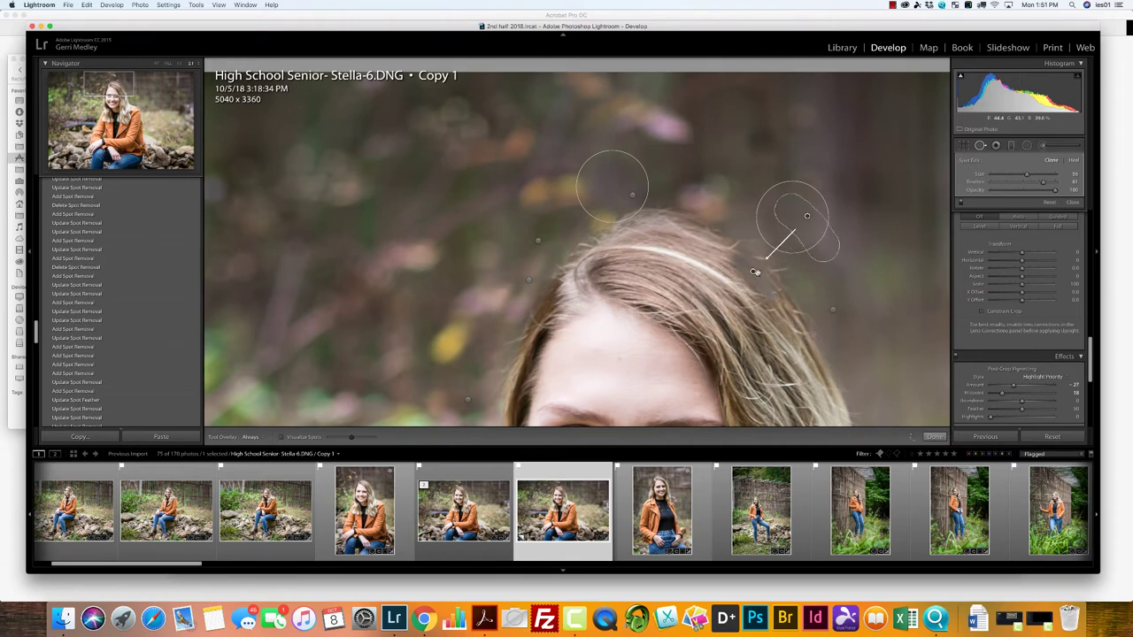
left_click_drag(755, 271, 767, 260)
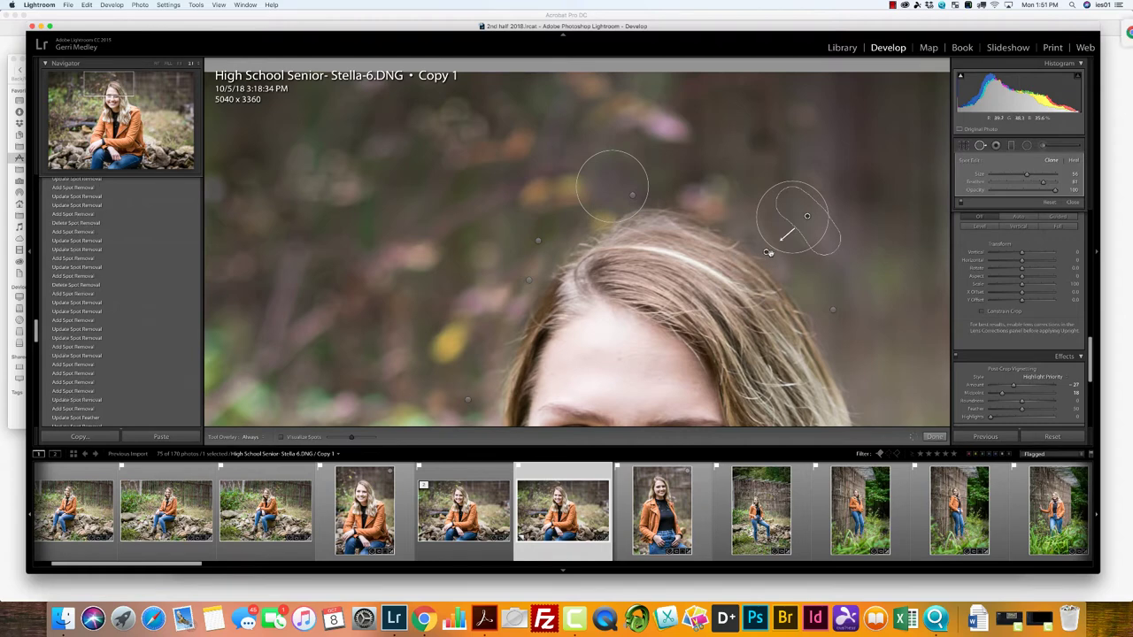
Clone over the flyaway hairs along the hair's right edge at eye level, sampling from the background directly beside them.
left_click_drag(769, 254, 765, 253)
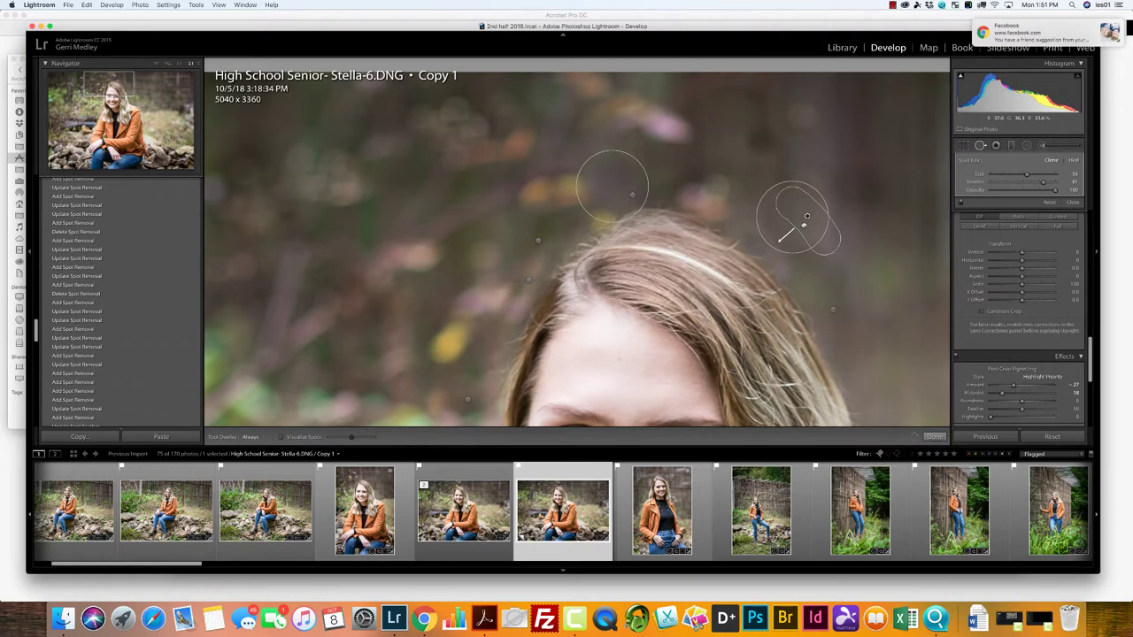
left_click_drag(807, 216, 553, 39)
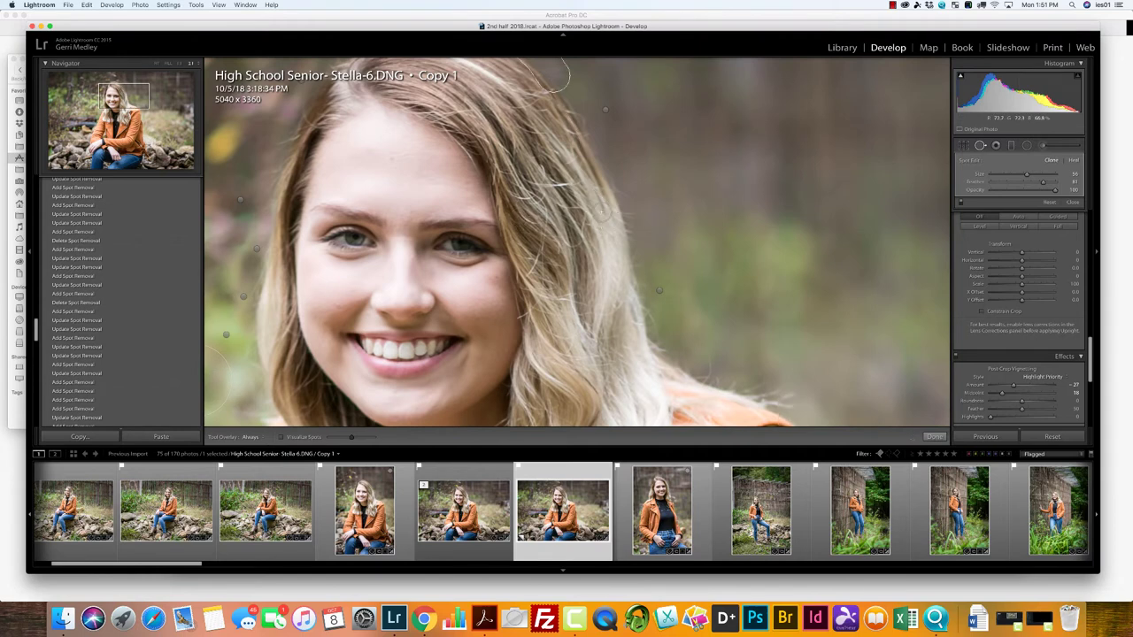
mouse_move(602, 206)
left_mouse_down()
mouse_move(614, 269)
mouse_move(605, 245)
mouse_move(627, 202)
left_mouse_up()
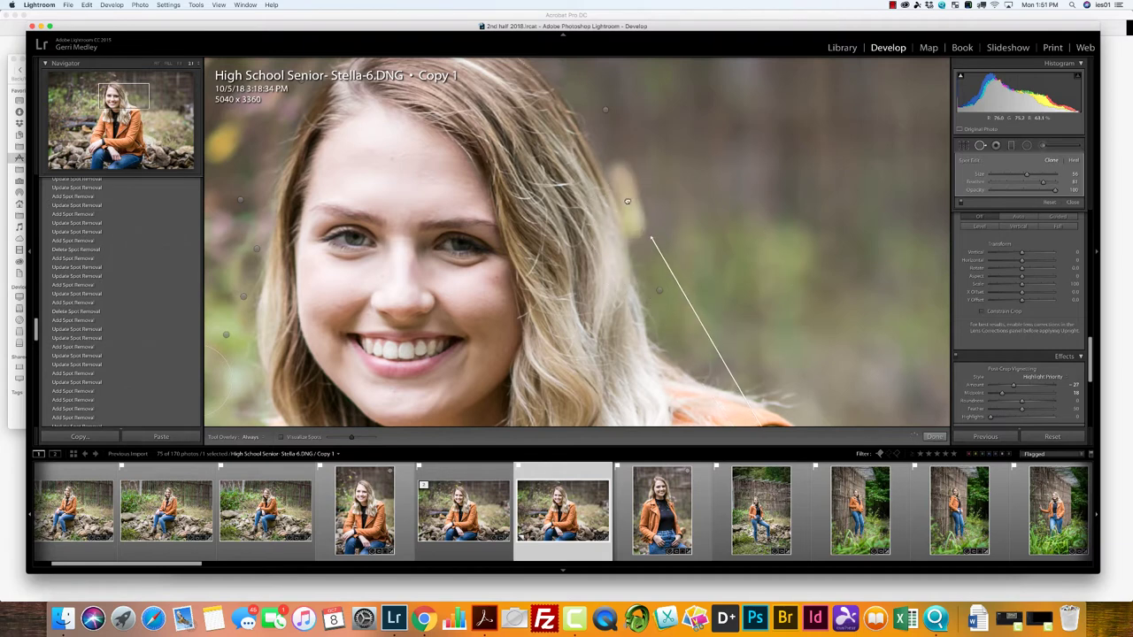
key("Delete")
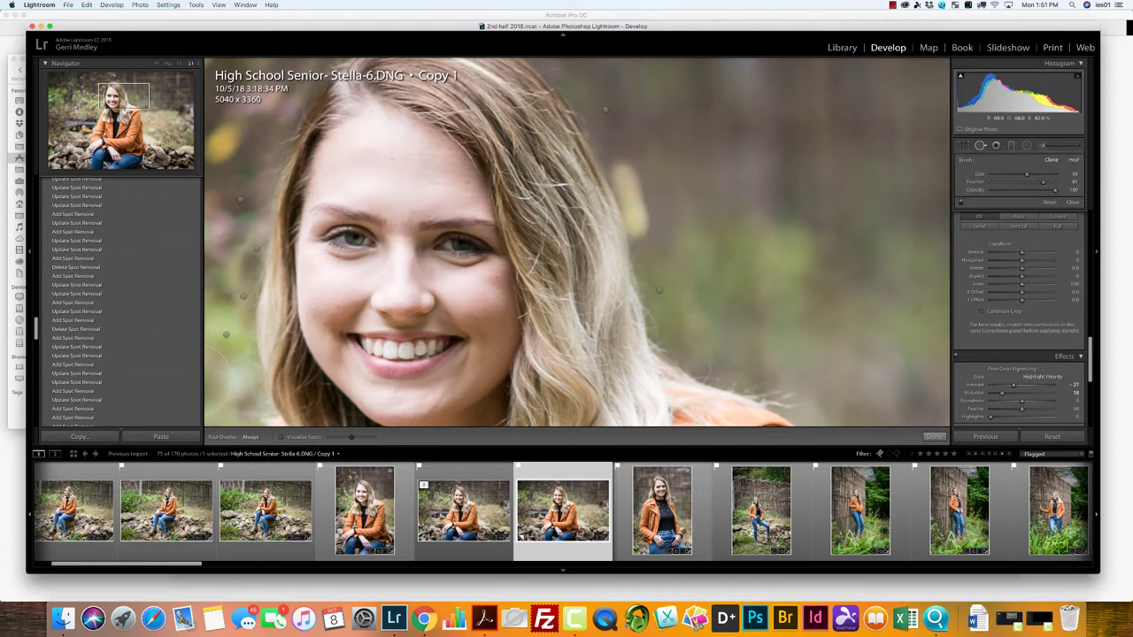
mouse_move(584, 183)
left_mouse_down()
mouse_move(605, 238)
mouse_move(593, 210)
left_mouse_up()
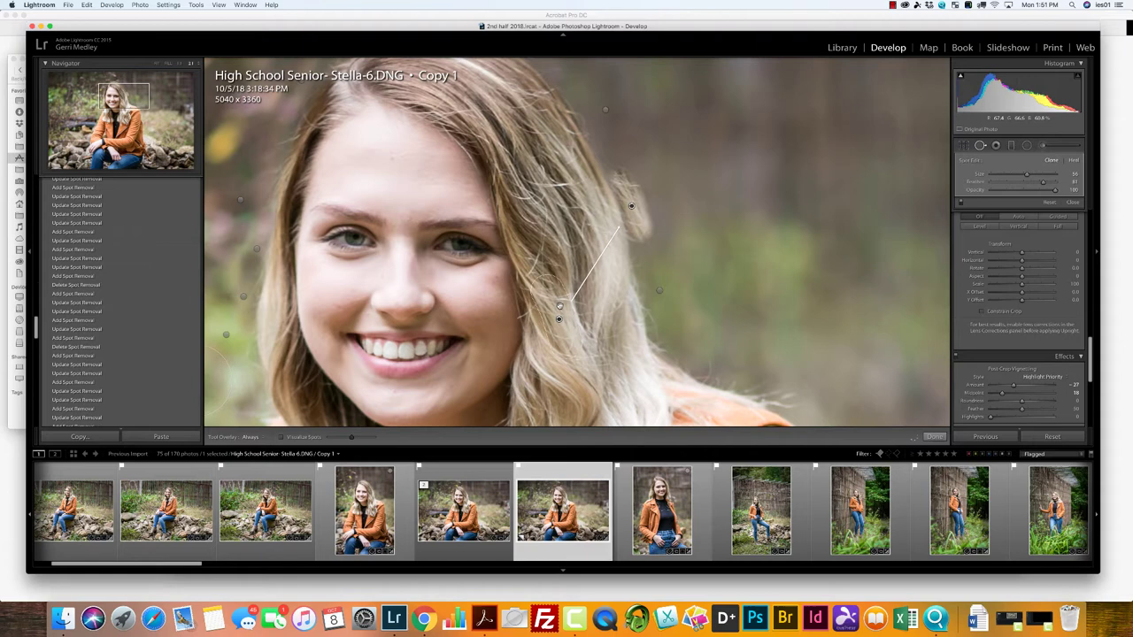
left_click_drag(559, 319, 585, 233)
left_click_drag(633, 202, 662, 190)
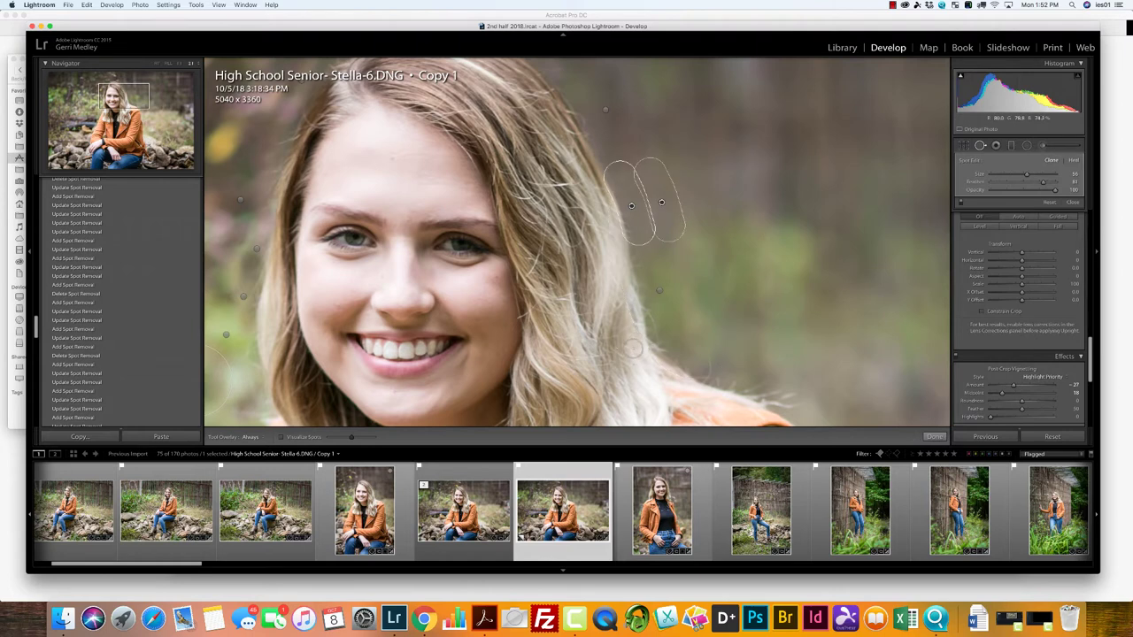
Clone out the stray hairs lower on the right edge of the hair at mouth level, sampling from the adjacent background.
mouse_move(636, 353)
left_mouse_down()
mouse_move(622, 312)
mouse_move(621, 323)
left_mouse_up()
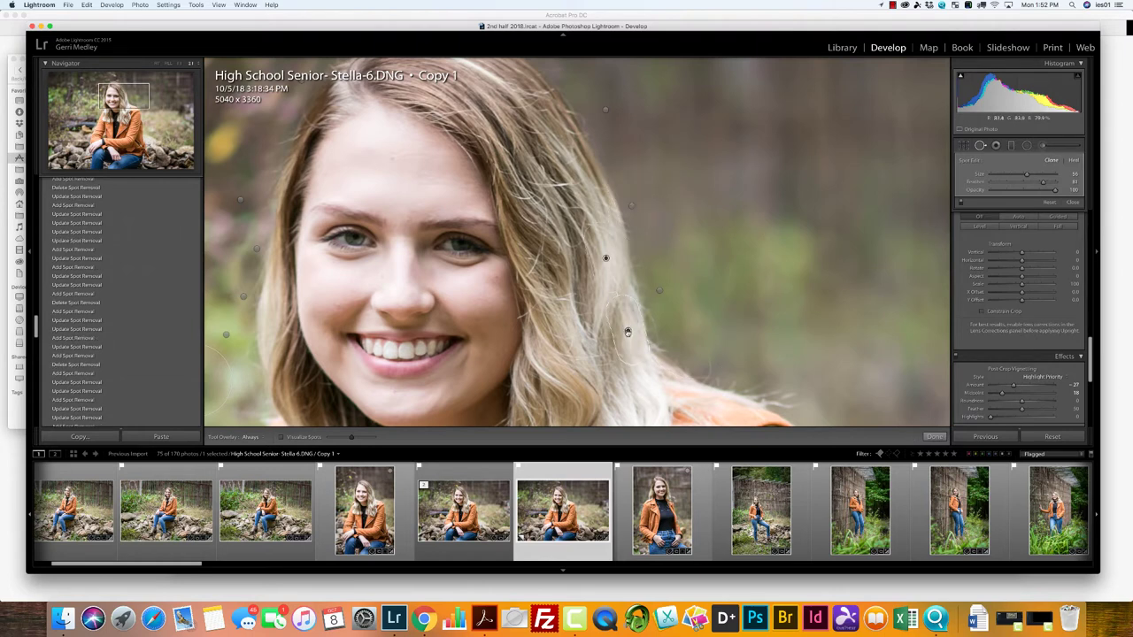
left_click(658, 317)
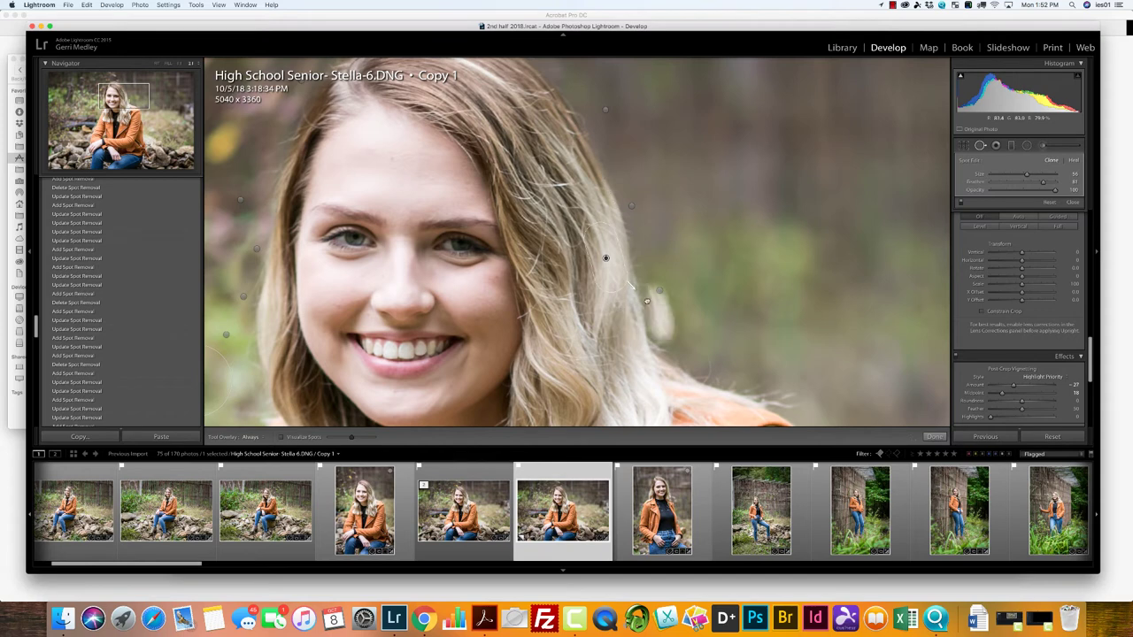
left_click(694, 307)
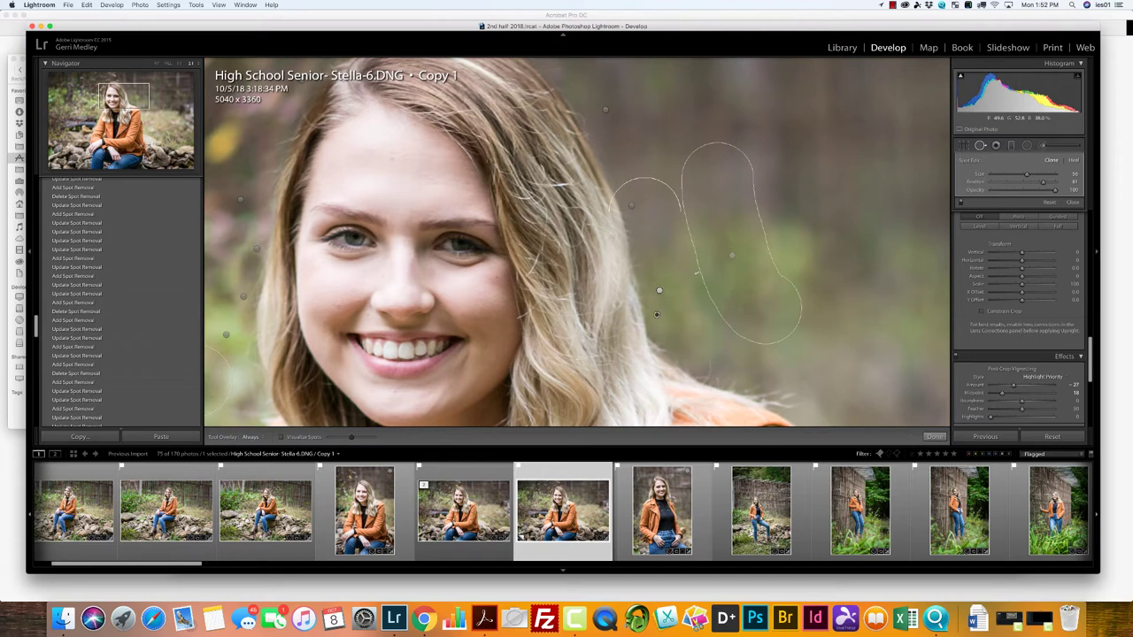
Clone over the loose hairs where the hair meets the right shoulder, sampling from the background up and to the right.
left_click_drag(718, 372, 710, 368)
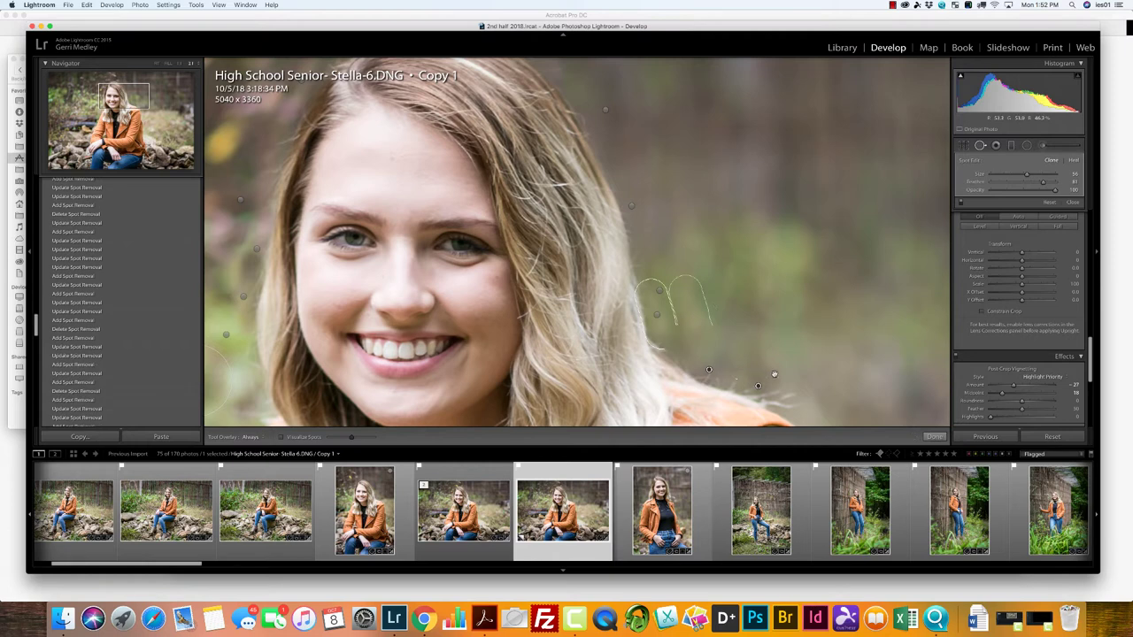
left_click_drag(769, 384, 748, 351)
left_click(708, 369)
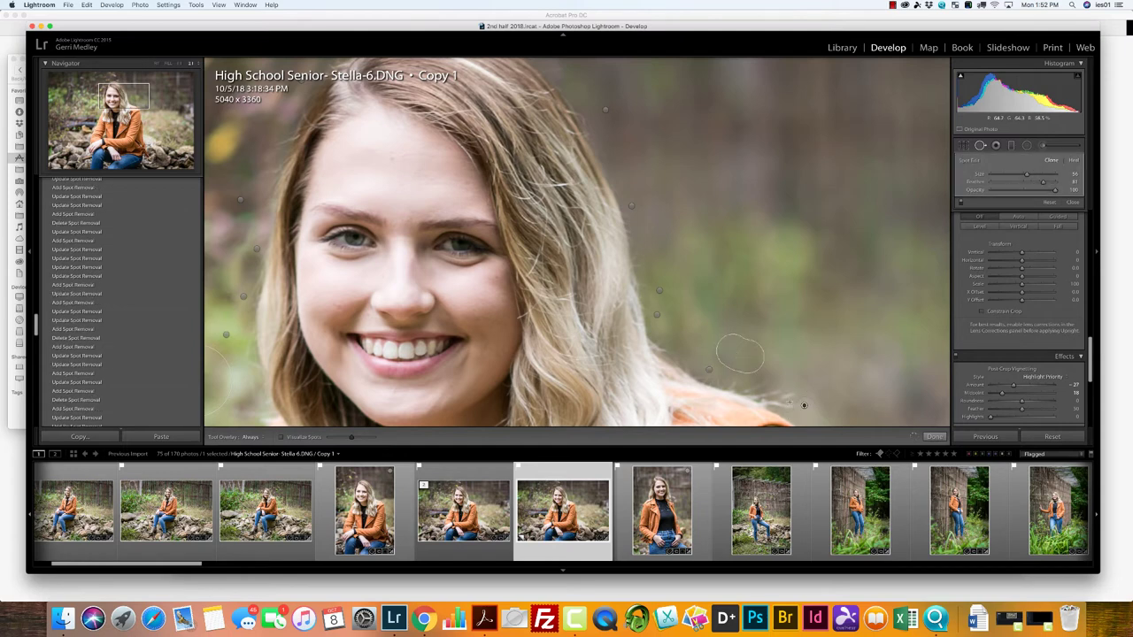
Clone out the flyaway hairs just above the jacket's right shoulder, setting the sample on the clean background slightly above the patch.
mouse_move(803, 406)
left_mouse_down()
mouse_move(761, 389)
mouse_move(800, 384)
left_mouse_up()
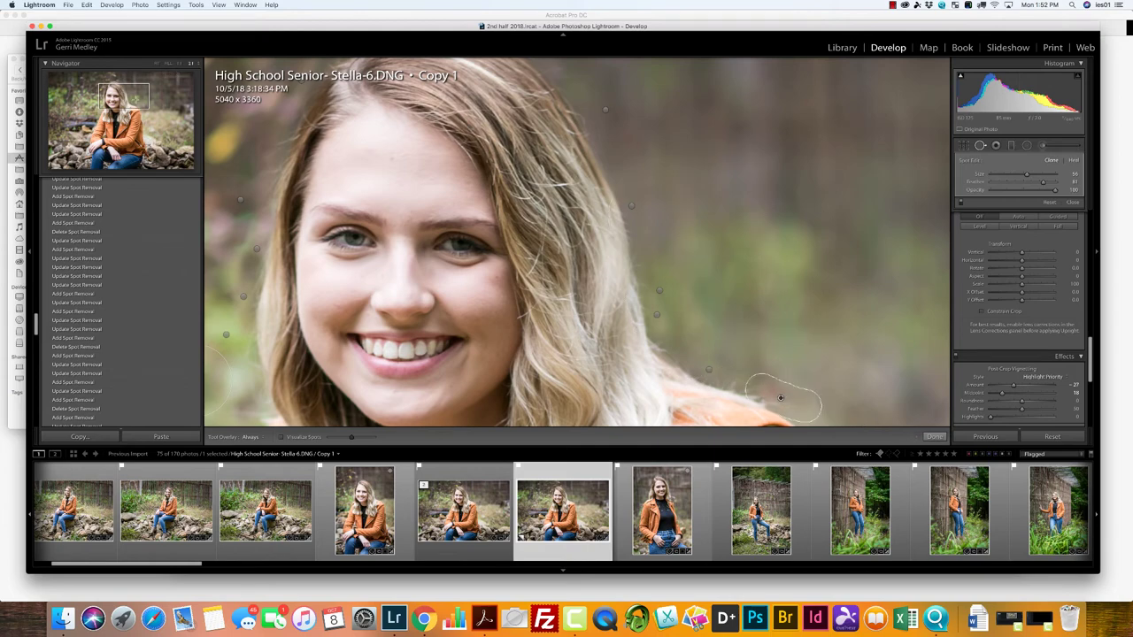
left_click_drag(749, 319, 520, 236)
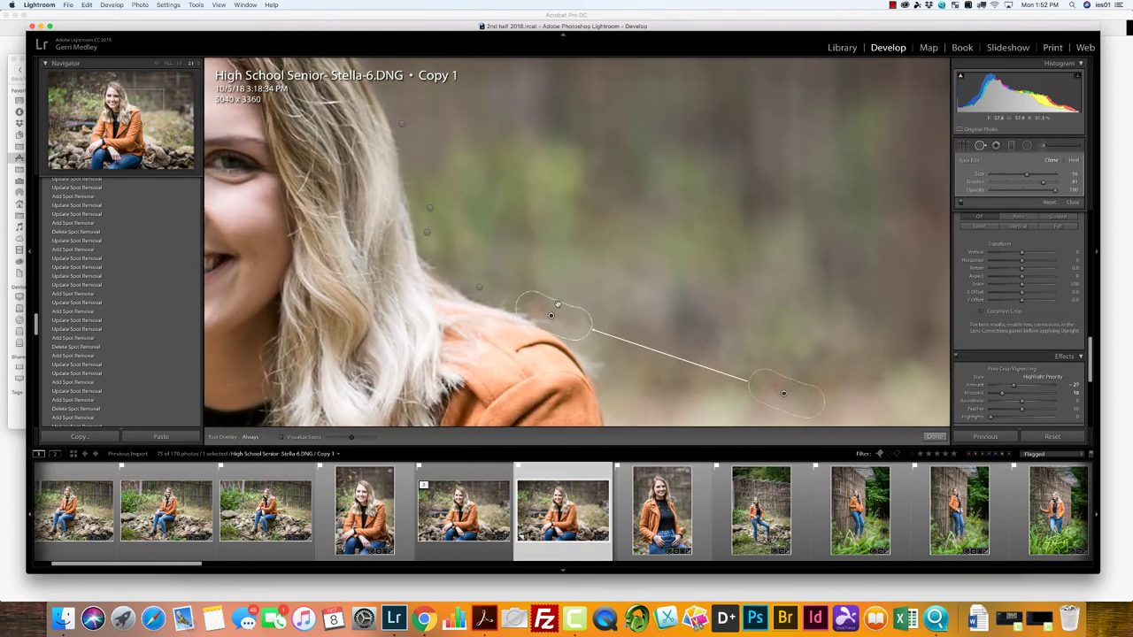
left_click_drag(776, 390, 565, 283)
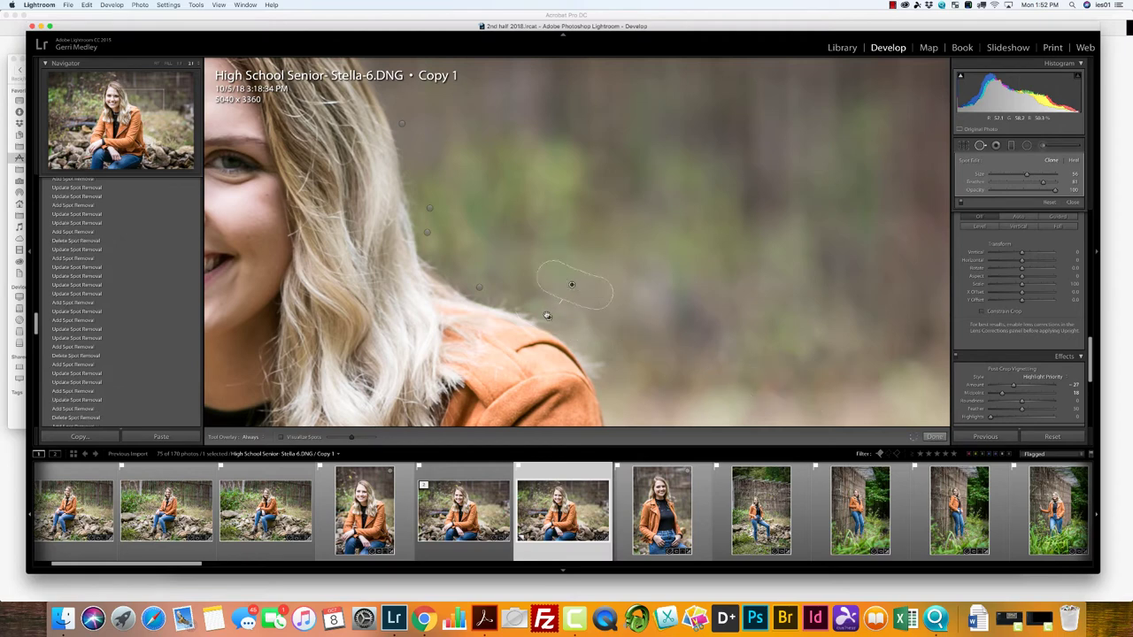
left_click(547, 316)
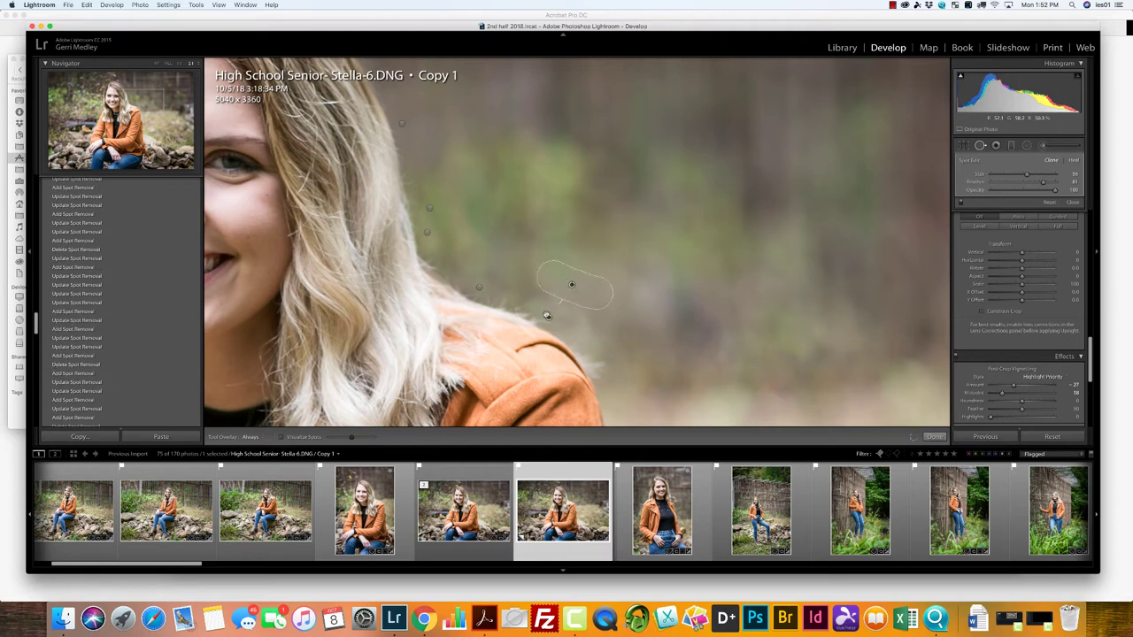
Clone out the stray hair at the outer edge of the jacket's right shoulder and touch up one spot above it.
left_click(606, 366)
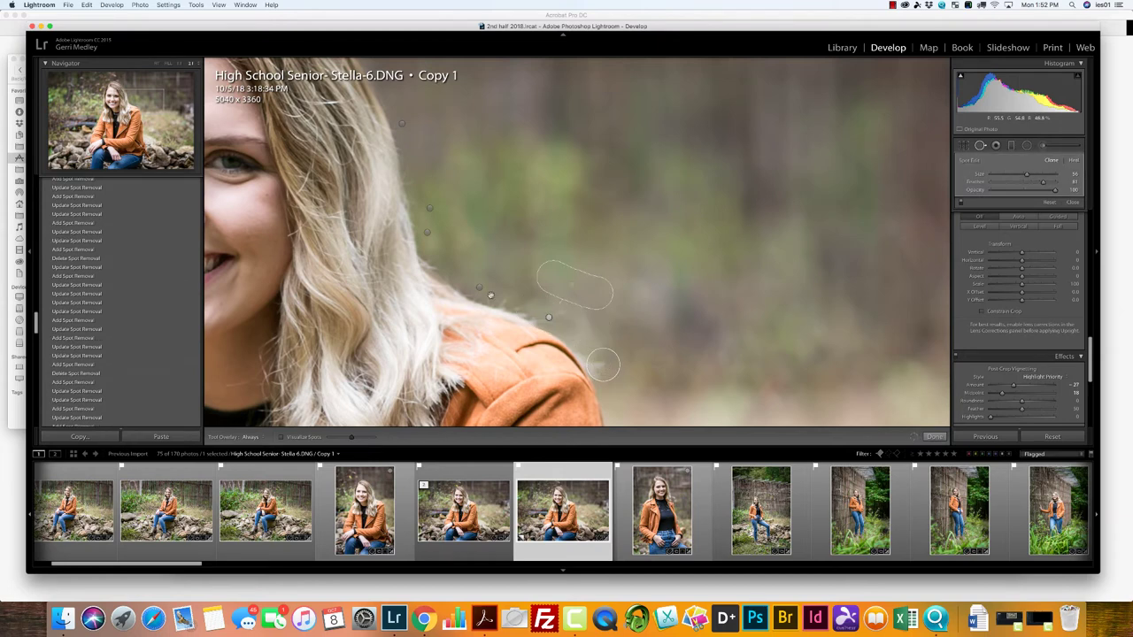
key("super+z")
key("Delete")
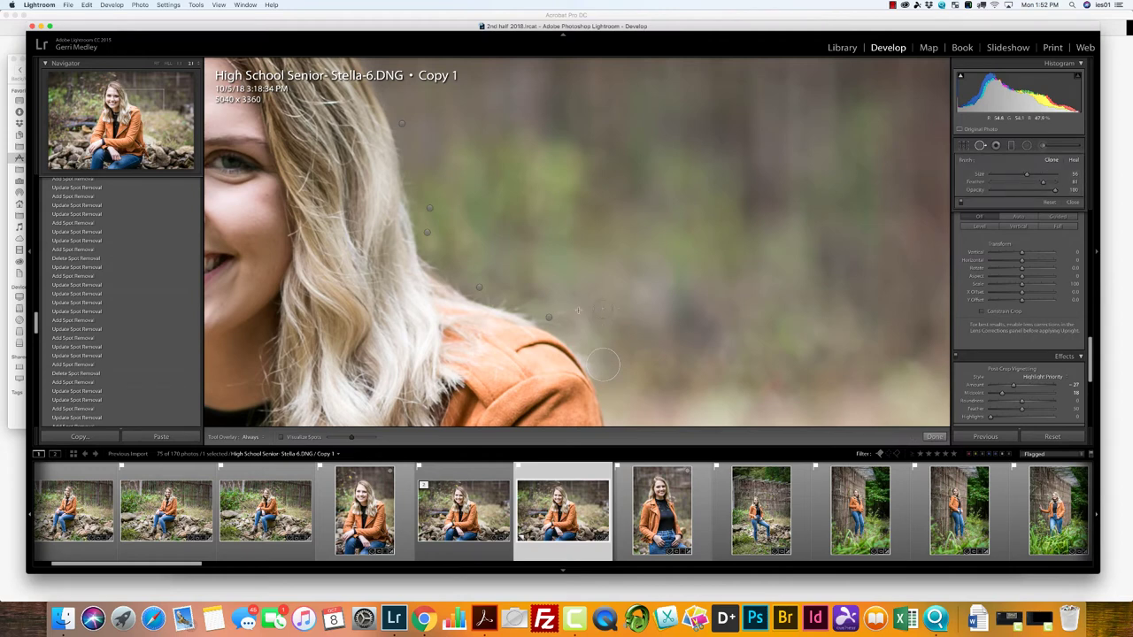
left_click(561, 308)
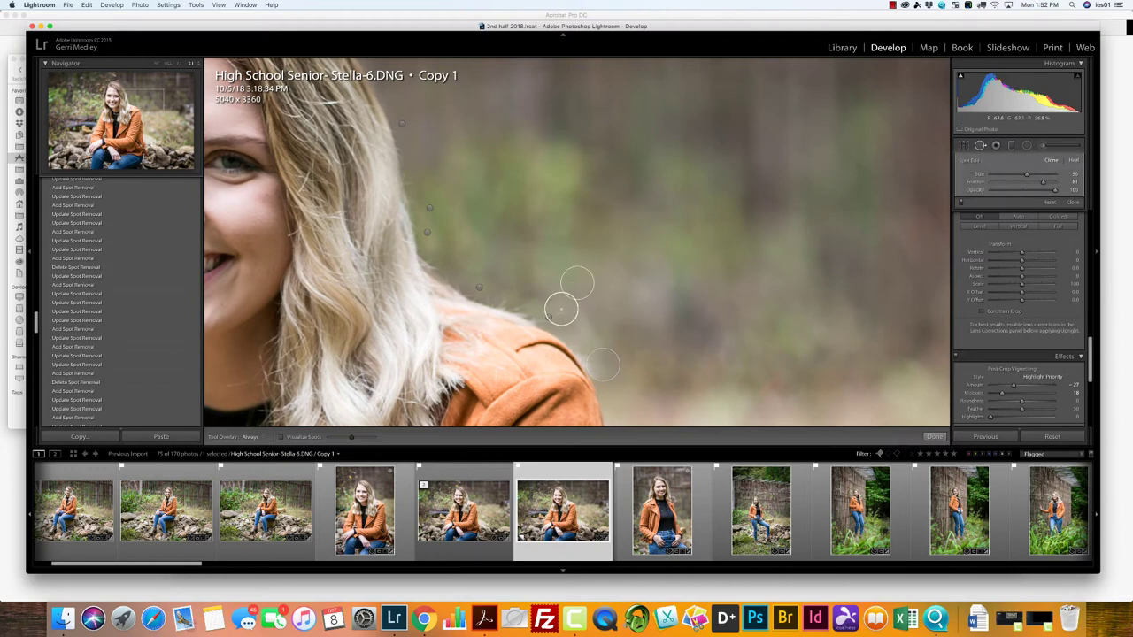
Clone over the flyaway hairs on the left edge of the hair beside the forehead, sampling from the background beyond the yellow leaf.
left_click_drag(389, 274, 841, 304)
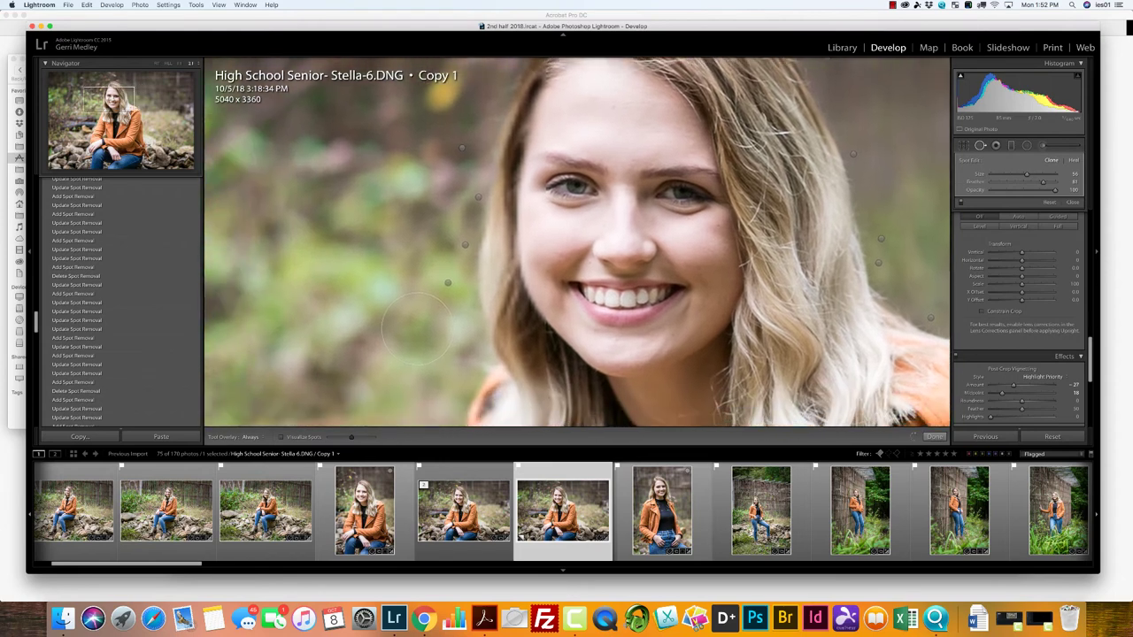
mouse_move(418, 329)
left_mouse_down()
mouse_move(433, 244)
mouse_move(424, 335)
left_mouse_up()
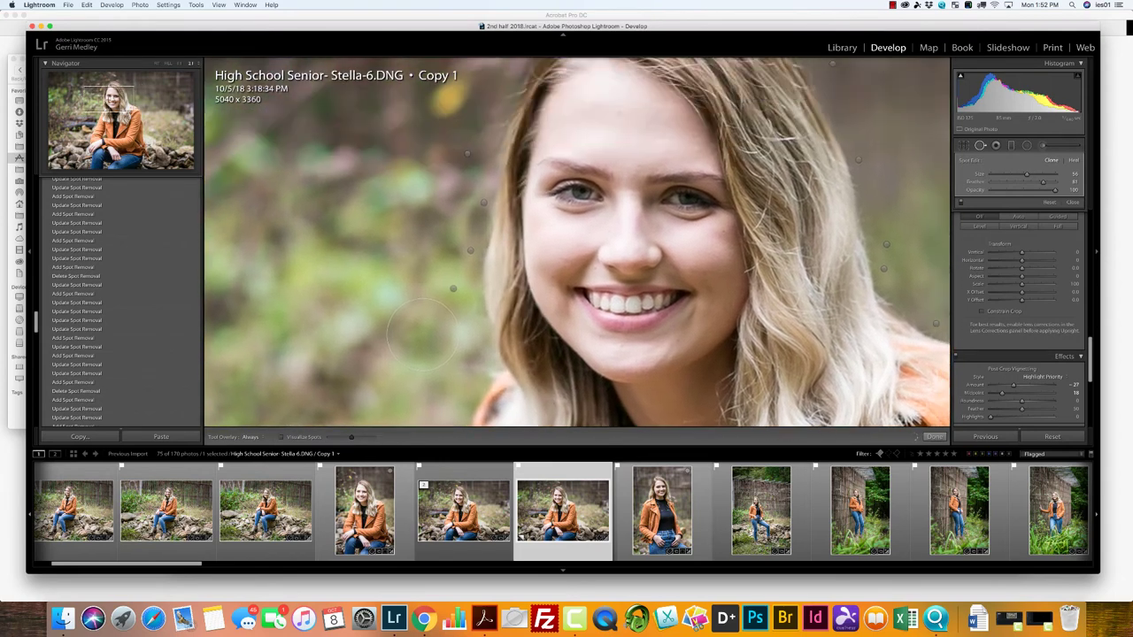
scroll(561, 194, "up", 3)
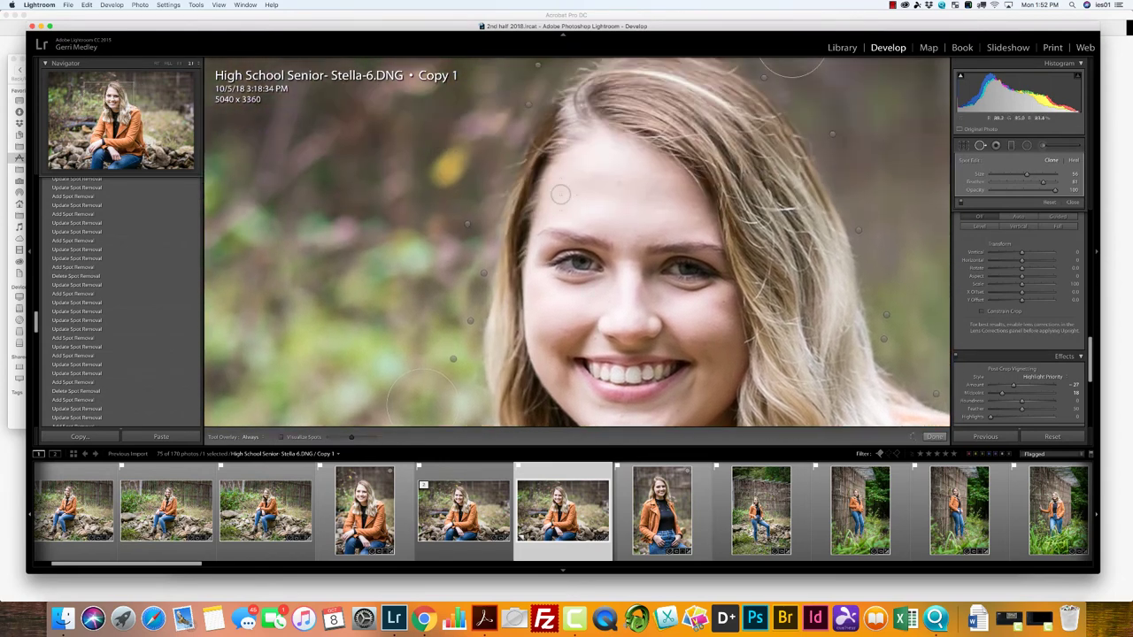
mouse_move(539, 159)
left_mouse_down()
mouse_move(522, 208)
mouse_move(506, 205)
left_mouse_up()
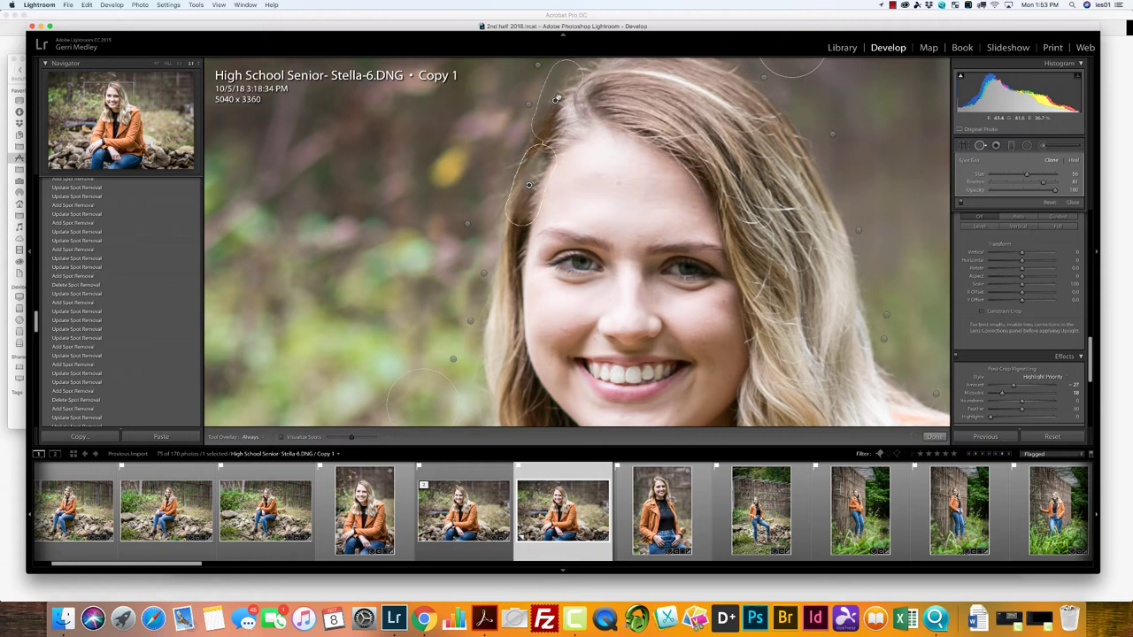
mouse_move(557, 98)
left_mouse_down()
mouse_move(506, 118)
mouse_move(461, 164)
left_mouse_up()
left_click_drag(529, 185, 505, 176)
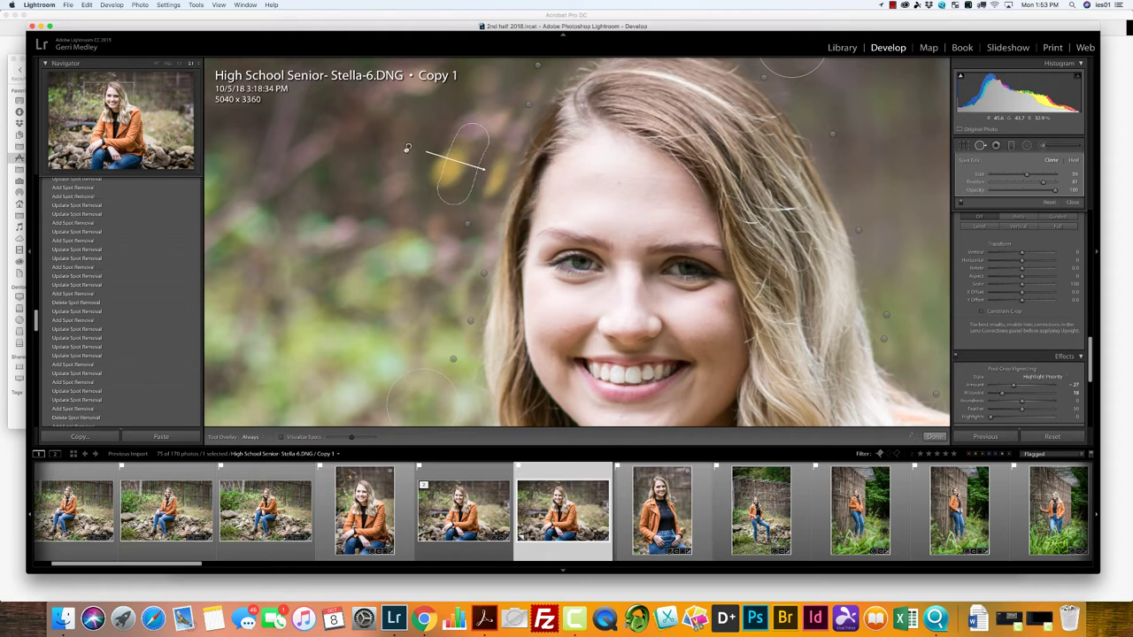
left_click_drag(407, 148, 407, 148)
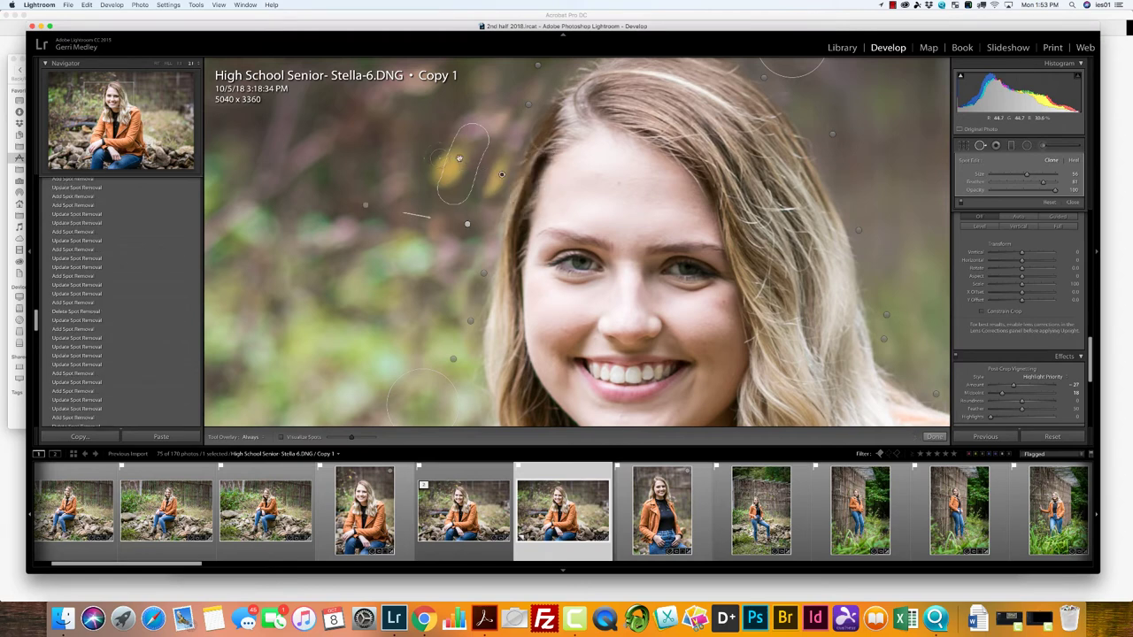
Clone out the stray hairs along the left edge of the hair beside the cheek, sampling from the greenery to its left.
scroll(454, 152, "down", 5)
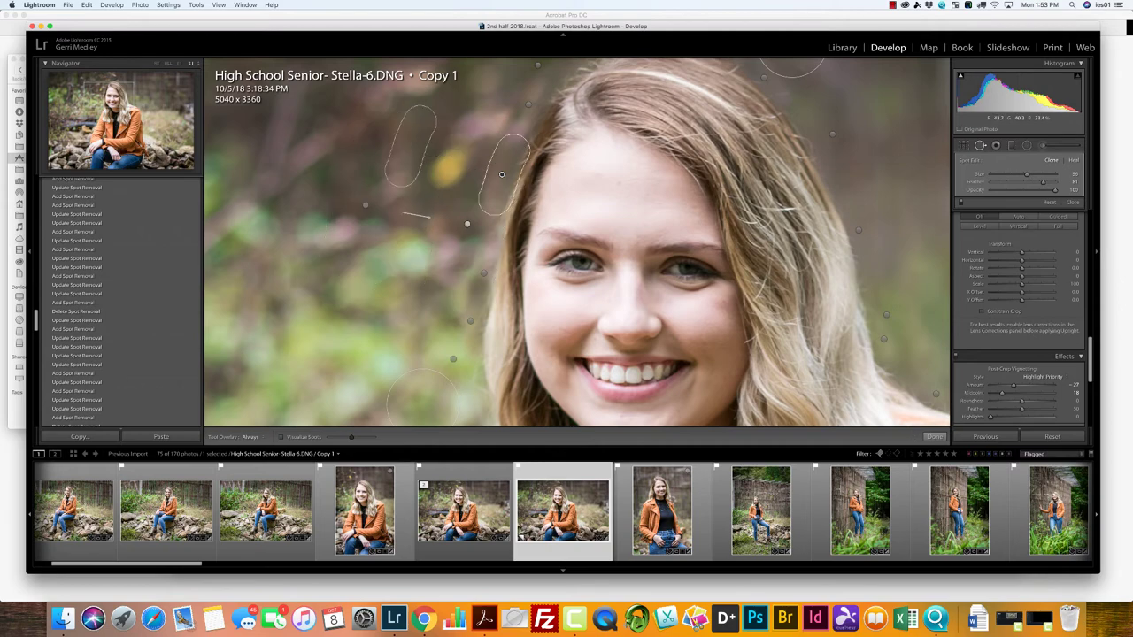
mouse_move(375, 340)
left_mouse_down()
mouse_move(457, 148)
mouse_move(460, 160)
left_mouse_up()
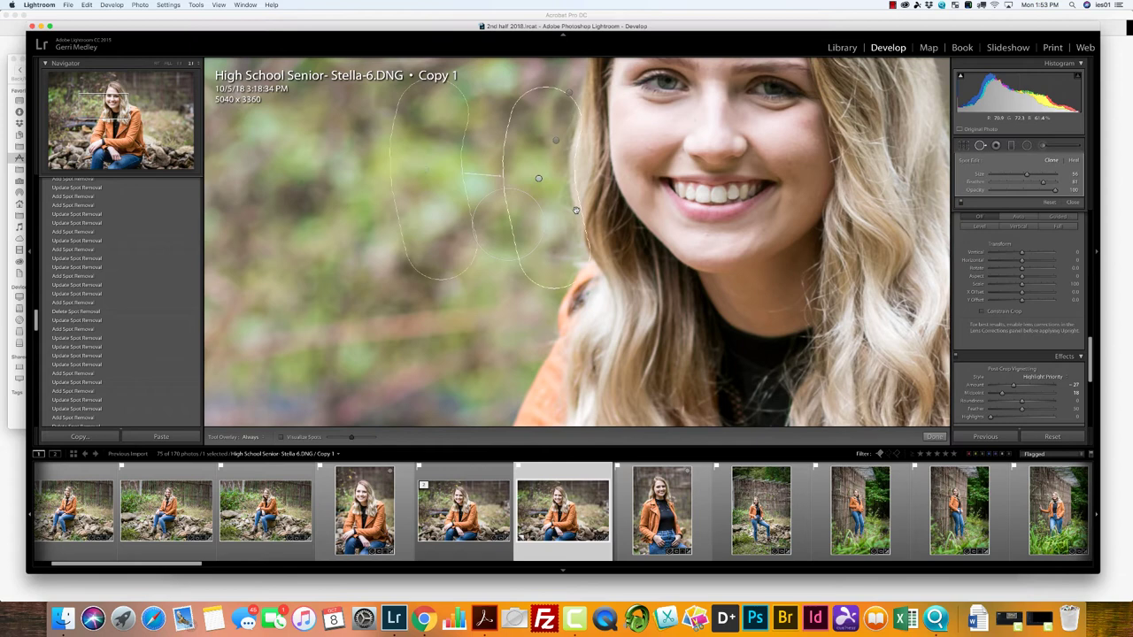
mouse_move(593, 219)
left_mouse_down()
mouse_move(582, 163)
mouse_move(585, 188)
mouse_move(564, 189)
left_mouse_up()
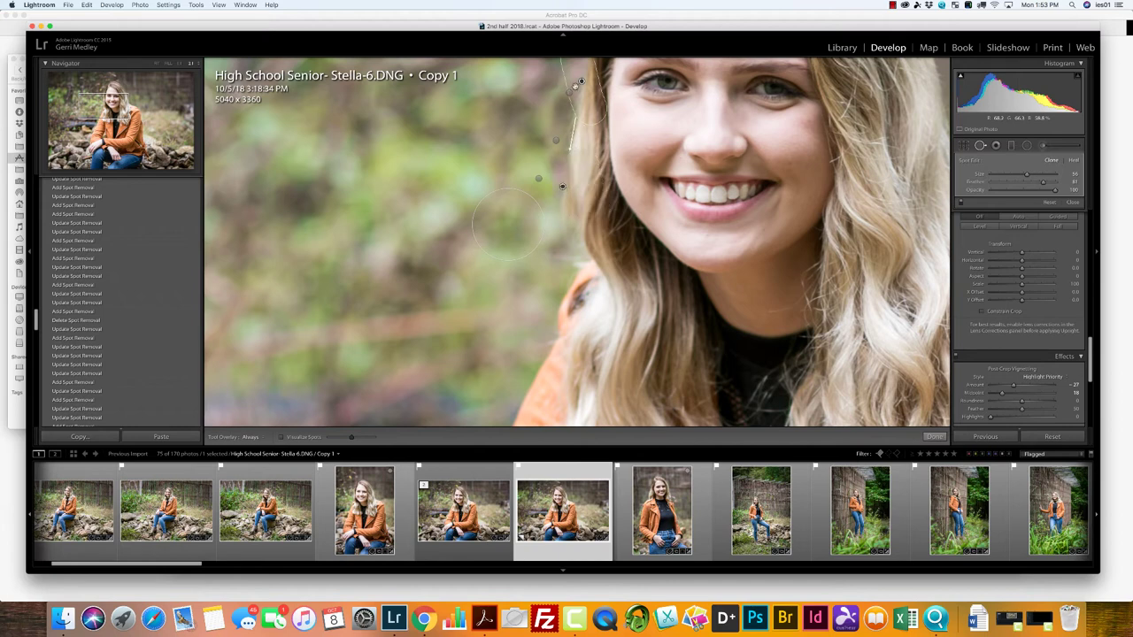
key("Delete")
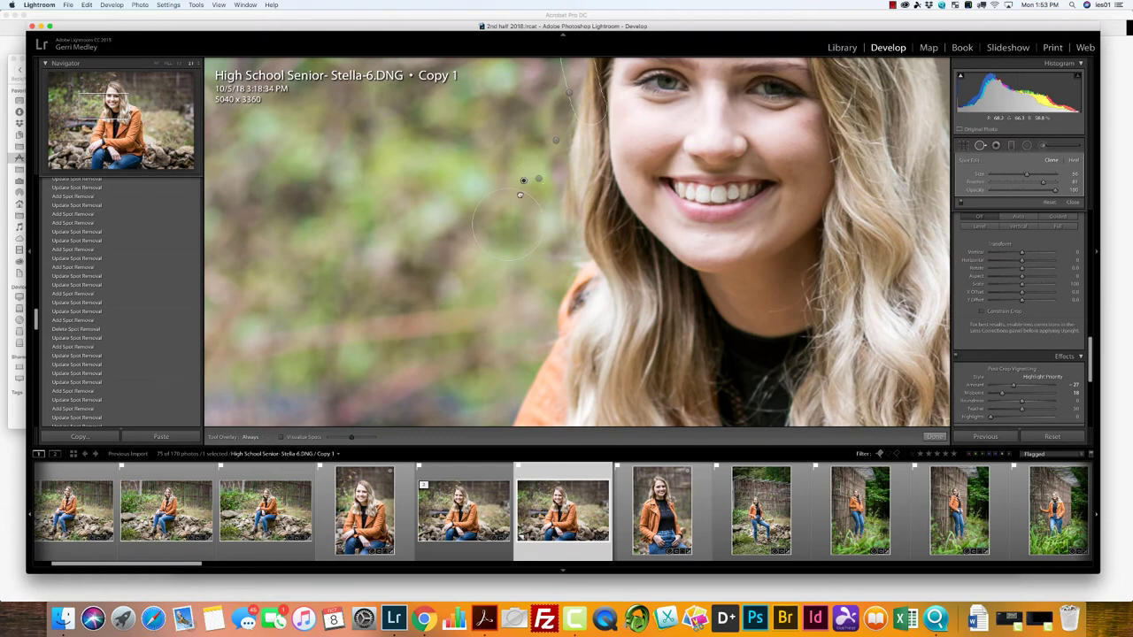
left_click_drag(518, 198, 531, 172)
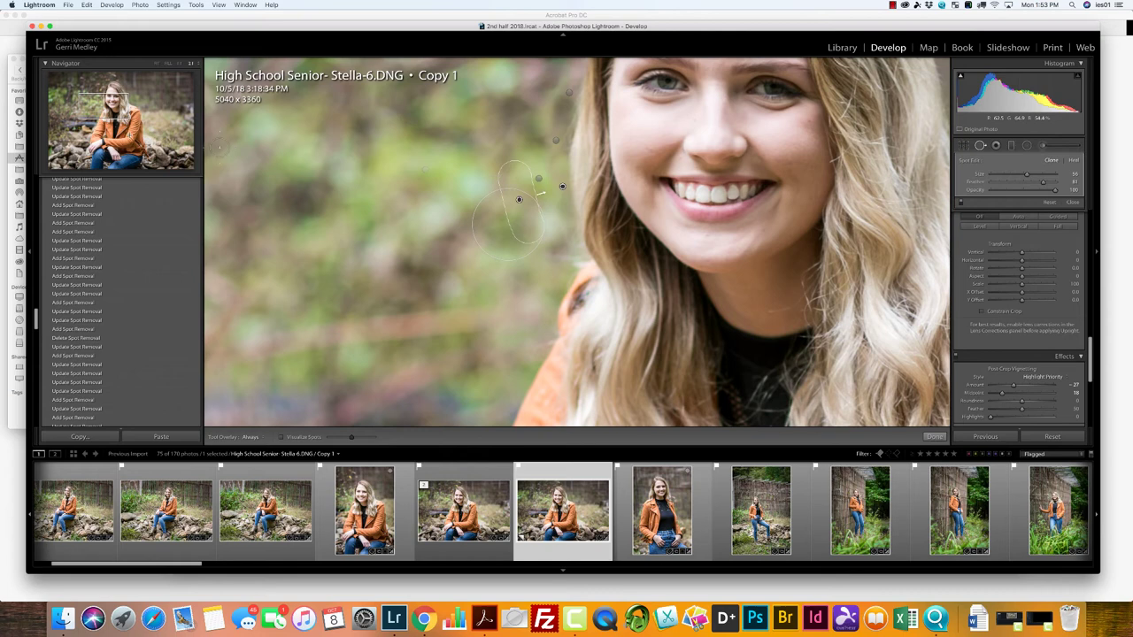
Close the Spot Removal tool and examine the retouched hair in the whole photo and close up around the head.
mouse_move(508, 224)
left_mouse_down()
mouse_move(449, 175)
mouse_move(427, 271)
left_mouse_up()
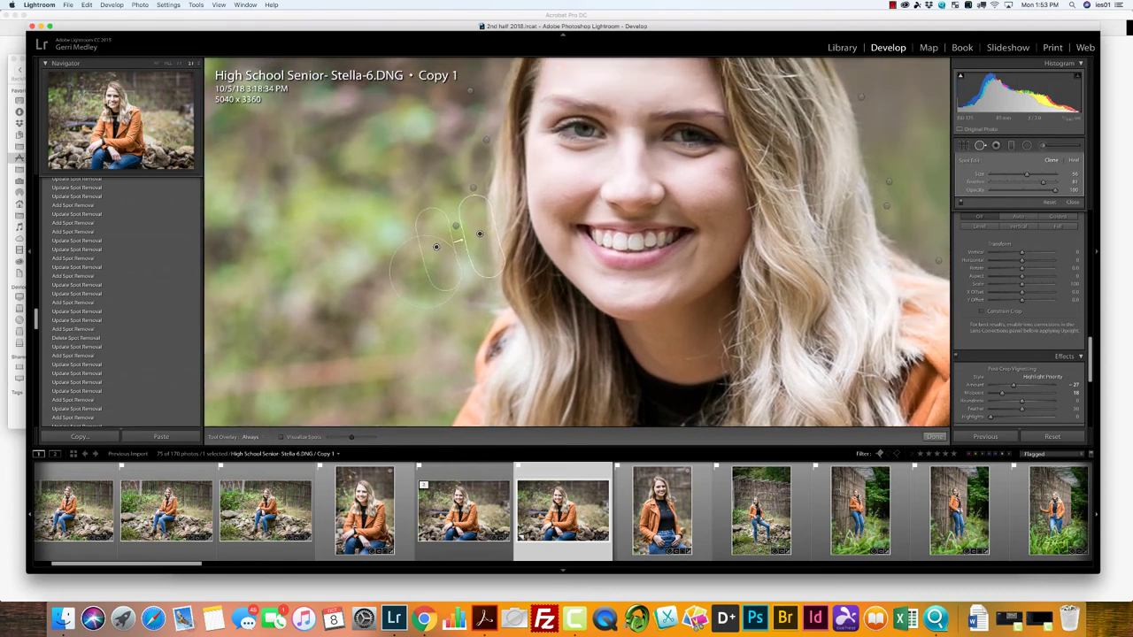
scroll(575, 239, "up", 3)
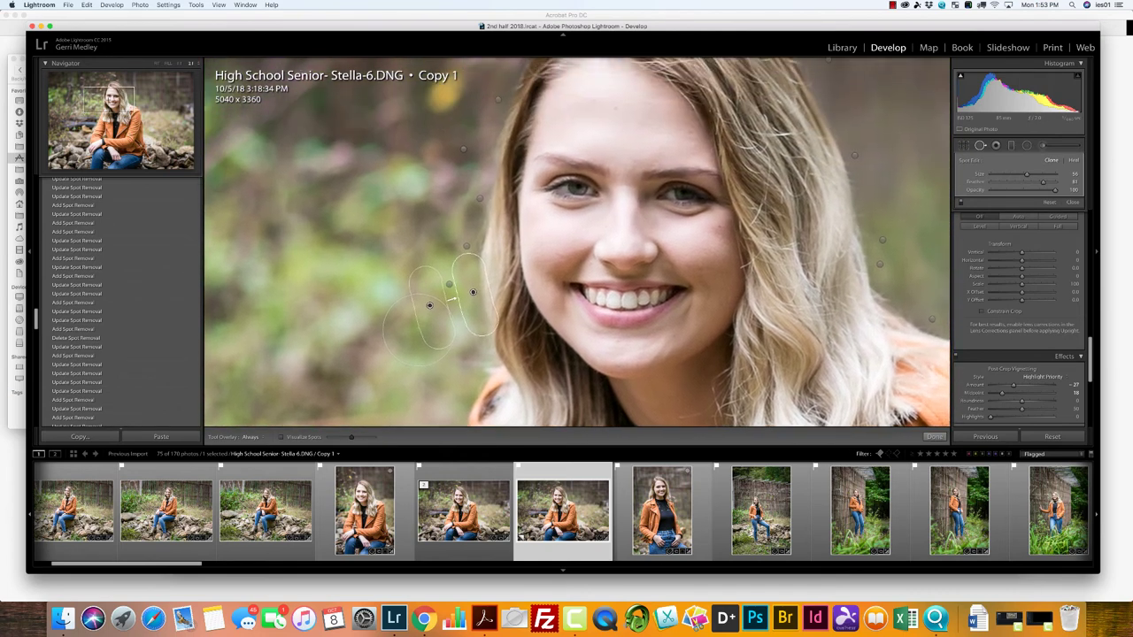
left_click(156, 63)
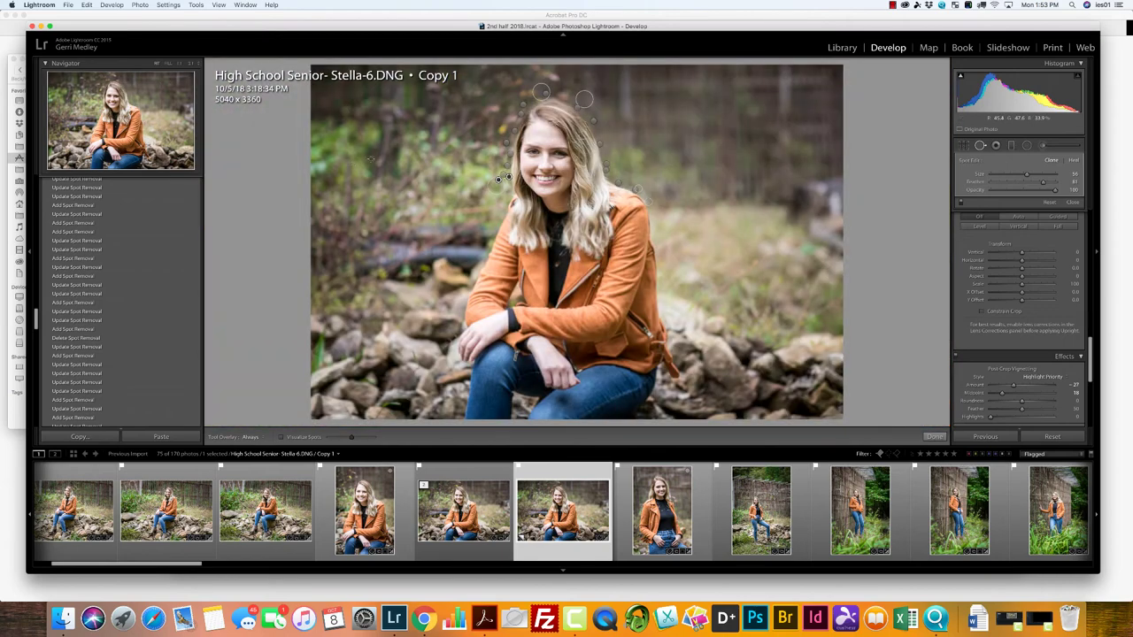
left_click(1073, 202)
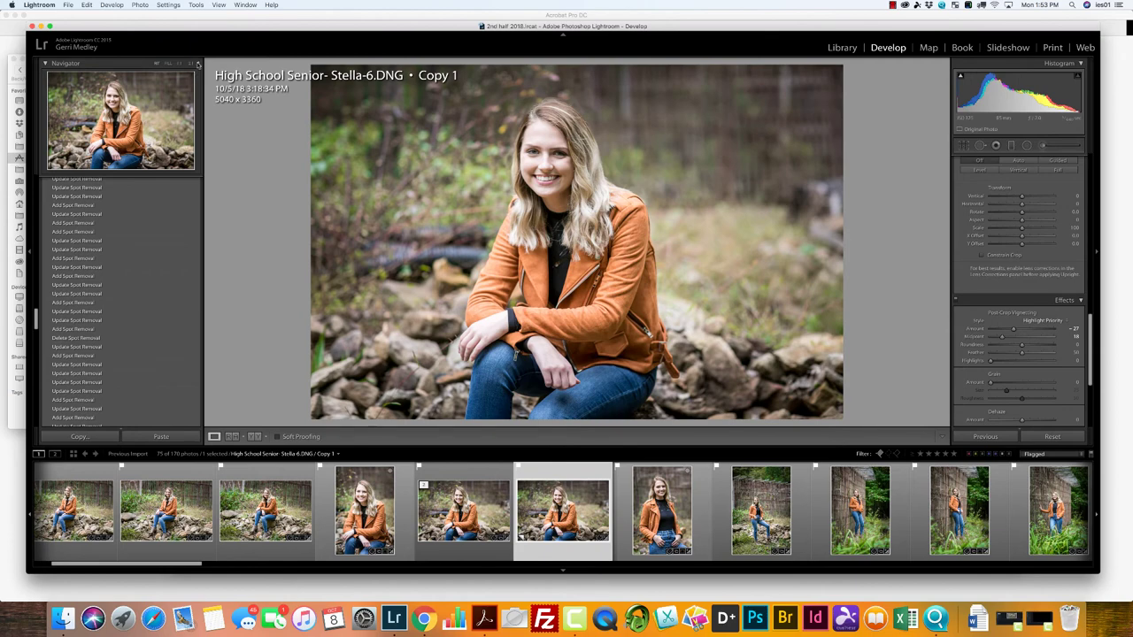
left_click(113, 105)
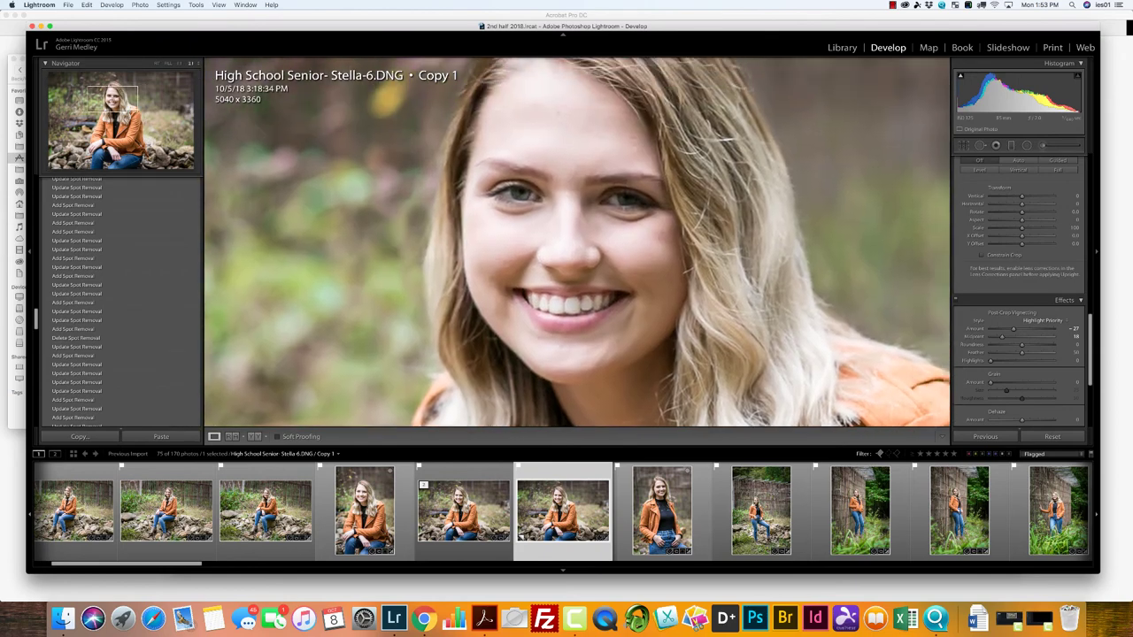
left_click_drag(112, 100, 114, 90)
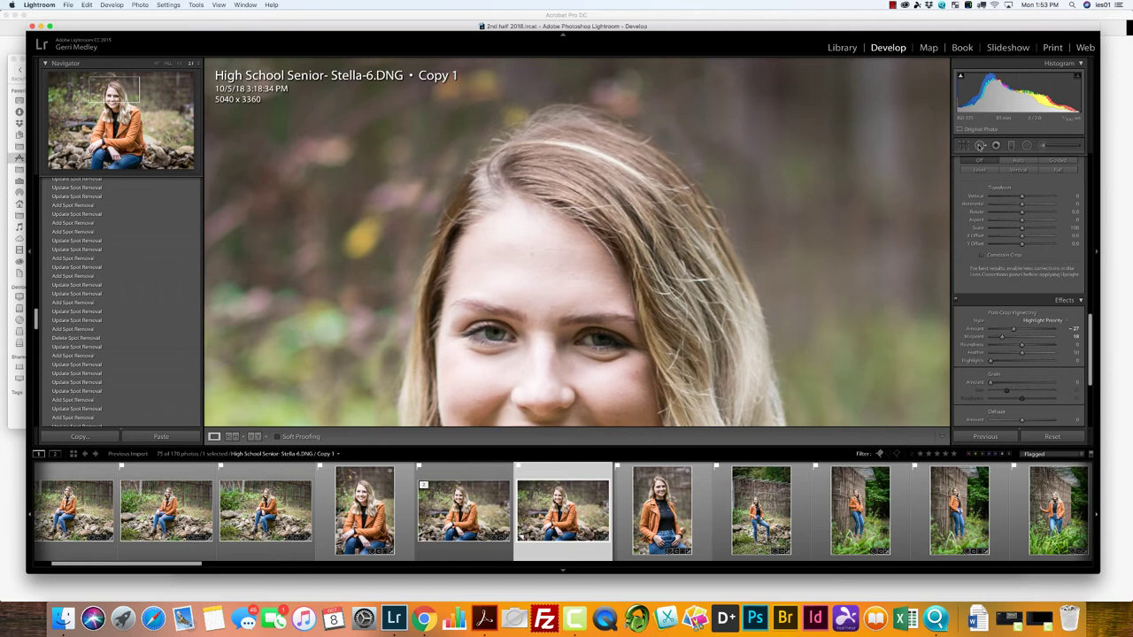
Reopen Spot Removal and clone over the stray hairs at the upper-left edge of the crown, sampling from the nearby background.
key("q")
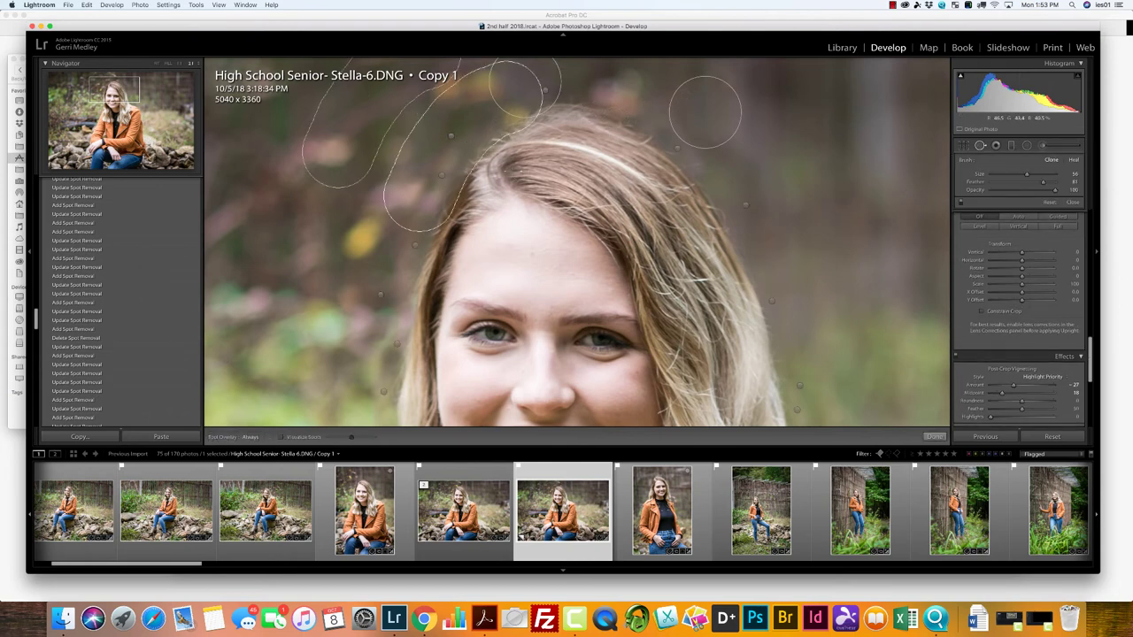
mouse_move(521, 171)
left_mouse_down()
mouse_move(558, 148)
mouse_move(546, 156)
left_mouse_up()
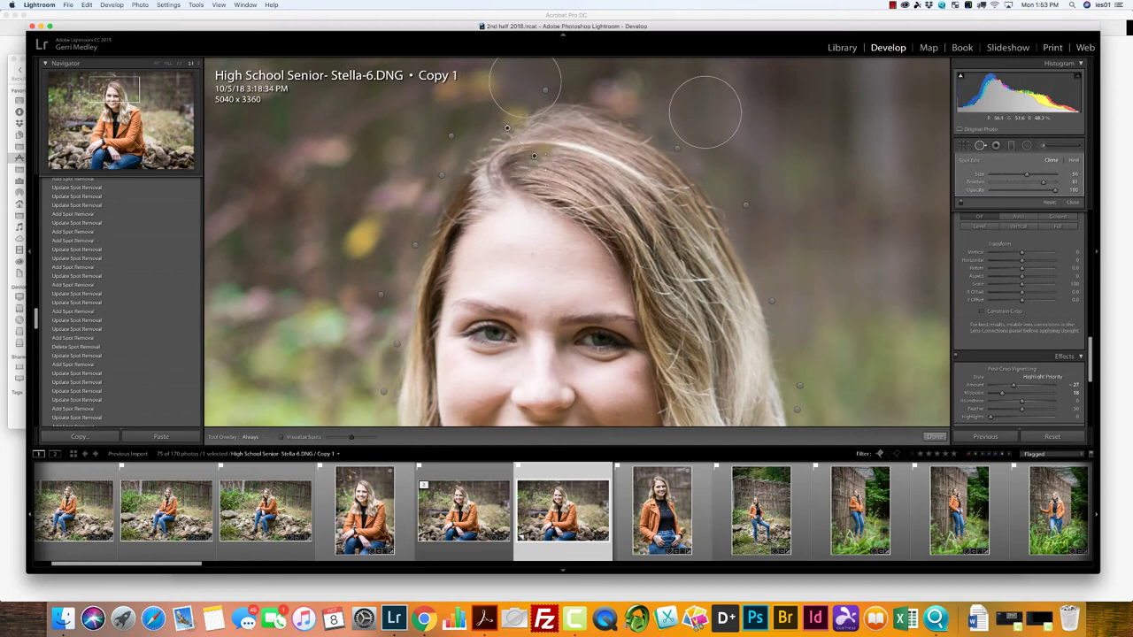
left_click_drag(484, 96, 481, 92)
left_click_drag(532, 159, 512, 122)
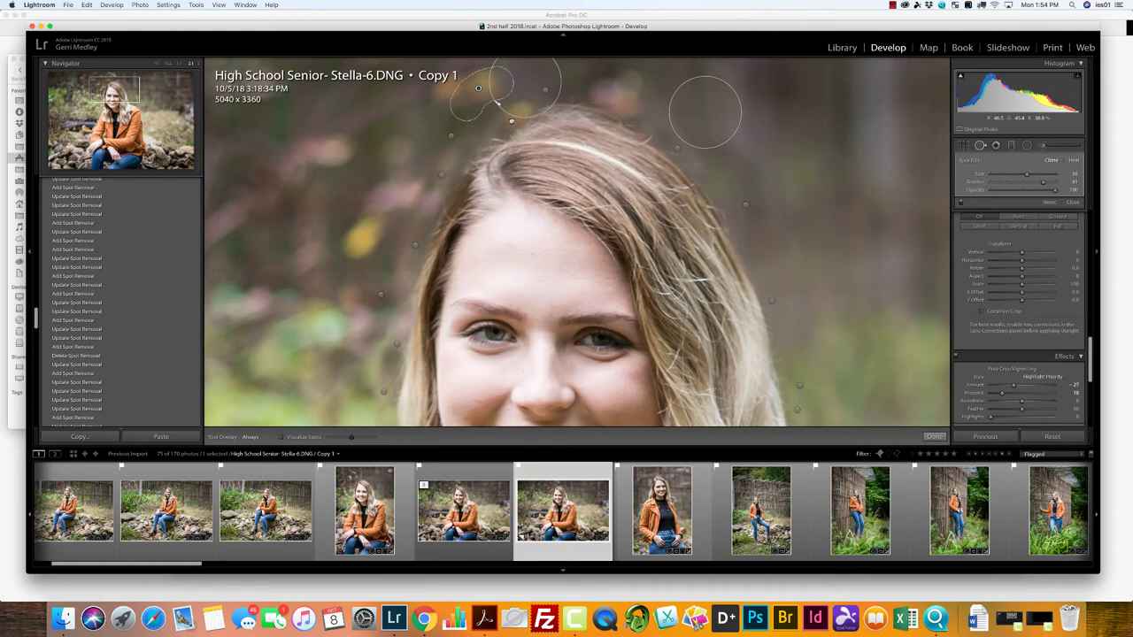
key("Delete")
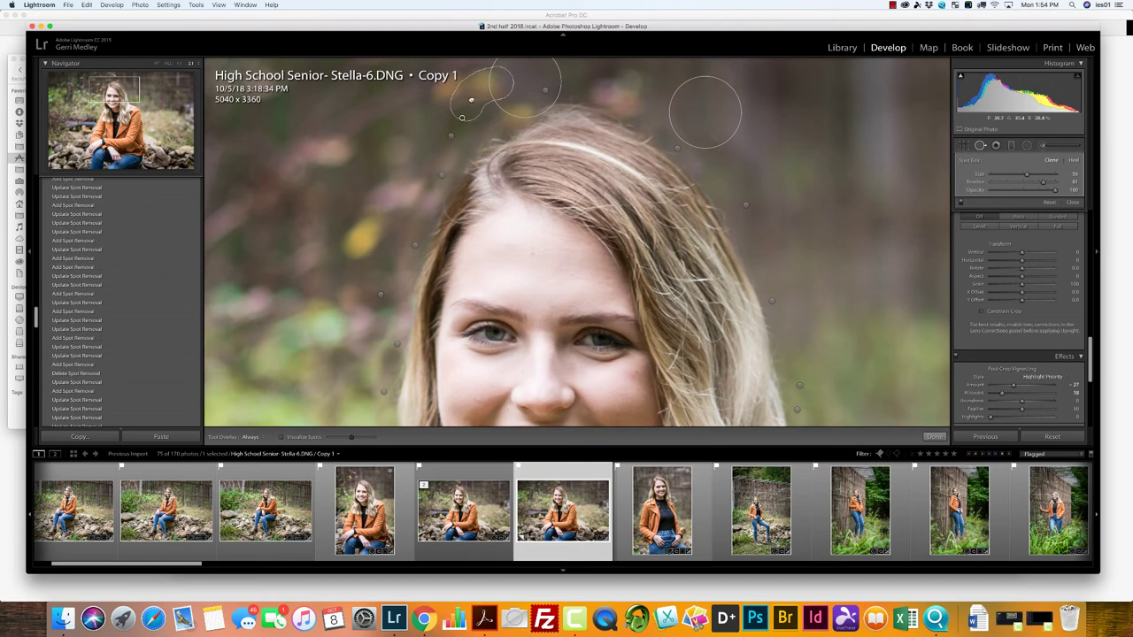
mouse_move(471, 100)
left_mouse_down()
mouse_move(456, 125)
mouse_move(473, 114)
mouse_move(476, 124)
mouse_move(465, 118)
left_mouse_up()
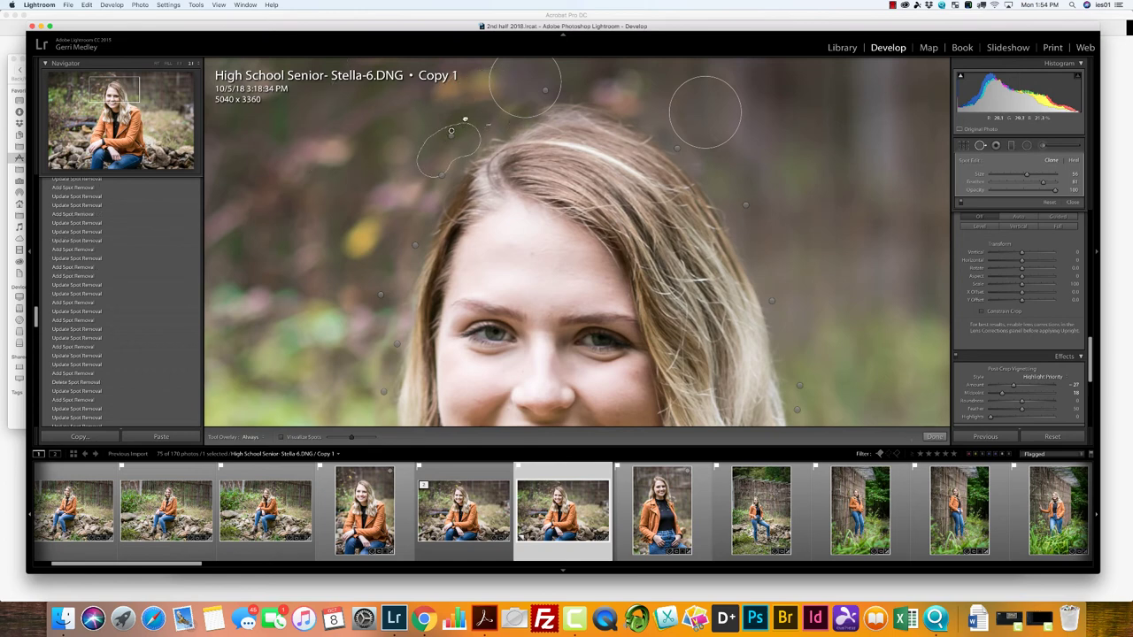
Add more clone spots where the crown's upper-left edge meets the background, and move the sample area to the blurred background above the head.
left_click(518, 118)
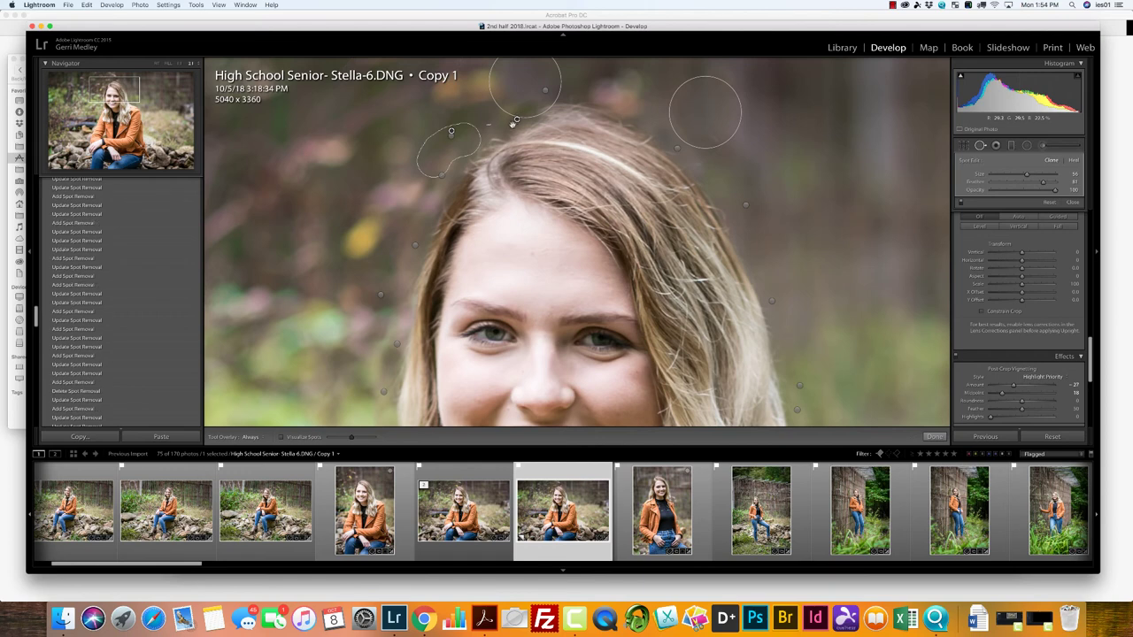
left_click_drag(515, 124, 510, 125)
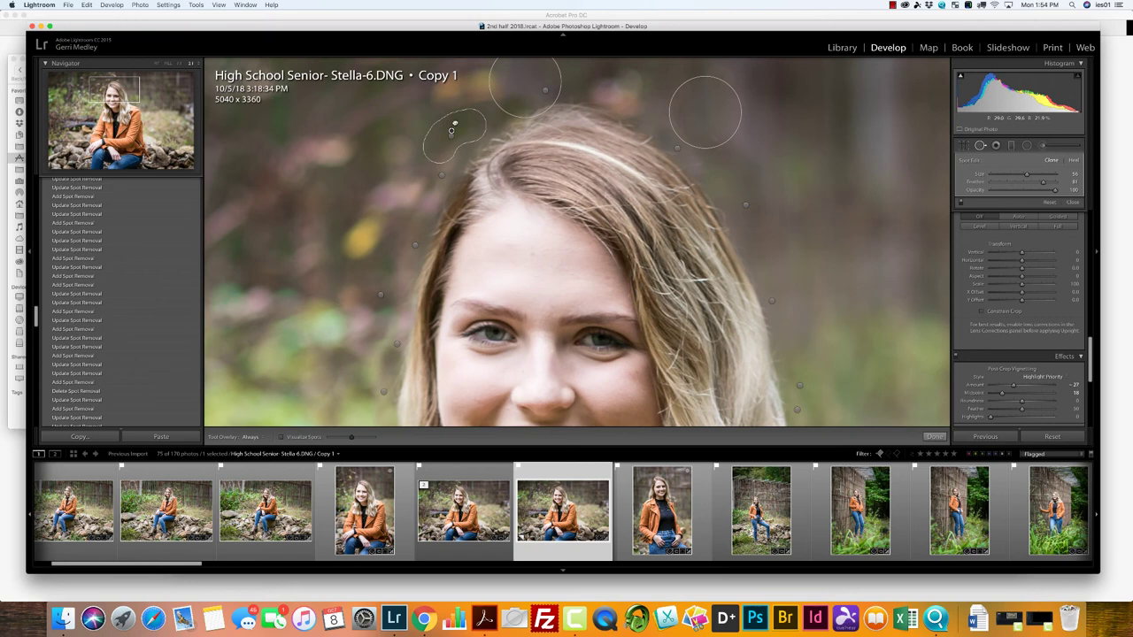
left_click(465, 103)
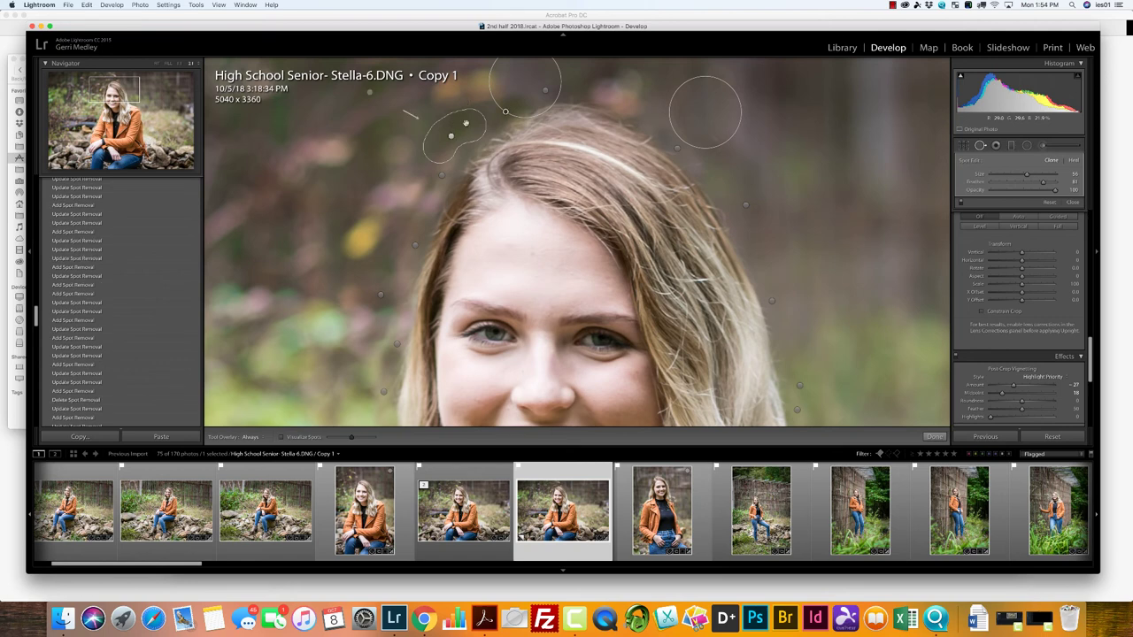
left_click_drag(466, 123, 497, 78)
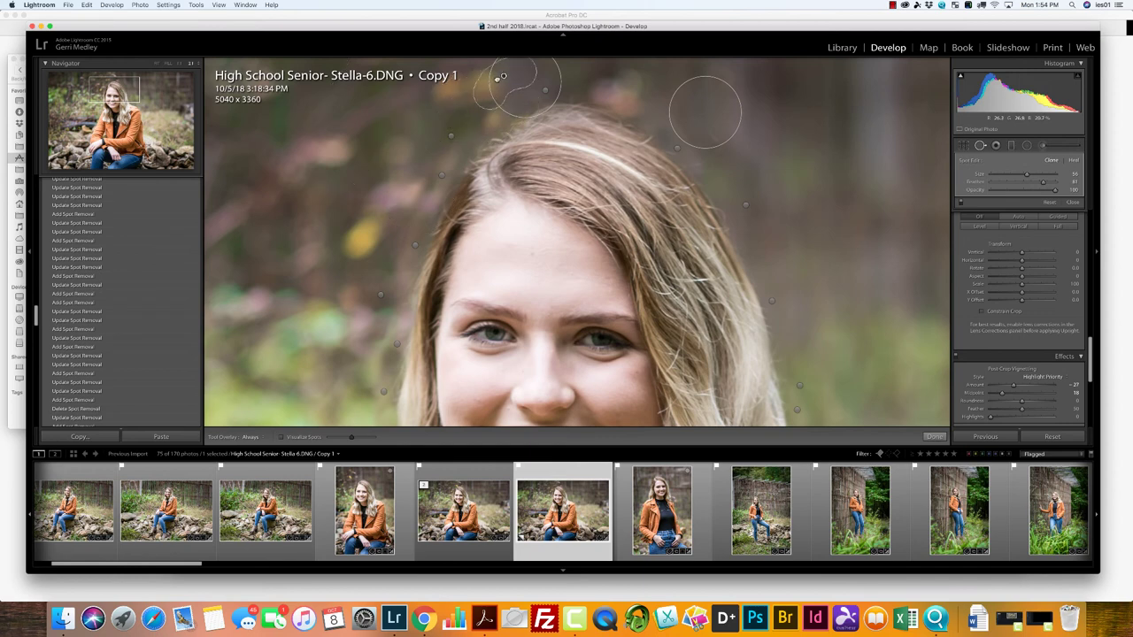
left_click(505, 110)
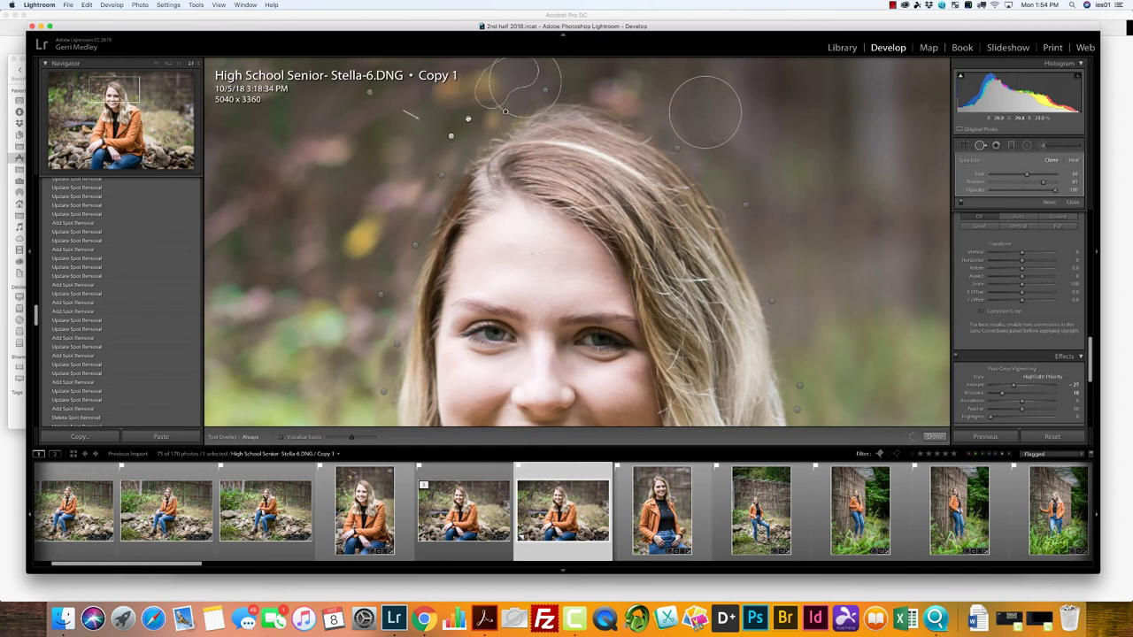
left_click(489, 124)
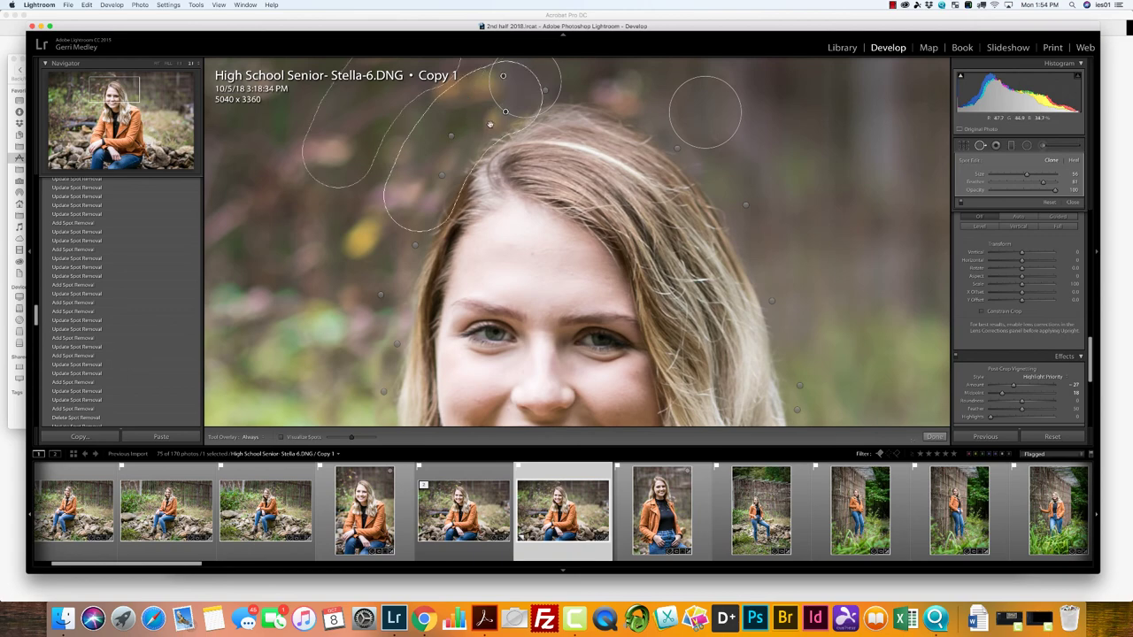
Fit the whole photo in view and toggle Spot Removal off and on to examine the retouched hair without the overlays.
left_click(155, 65)
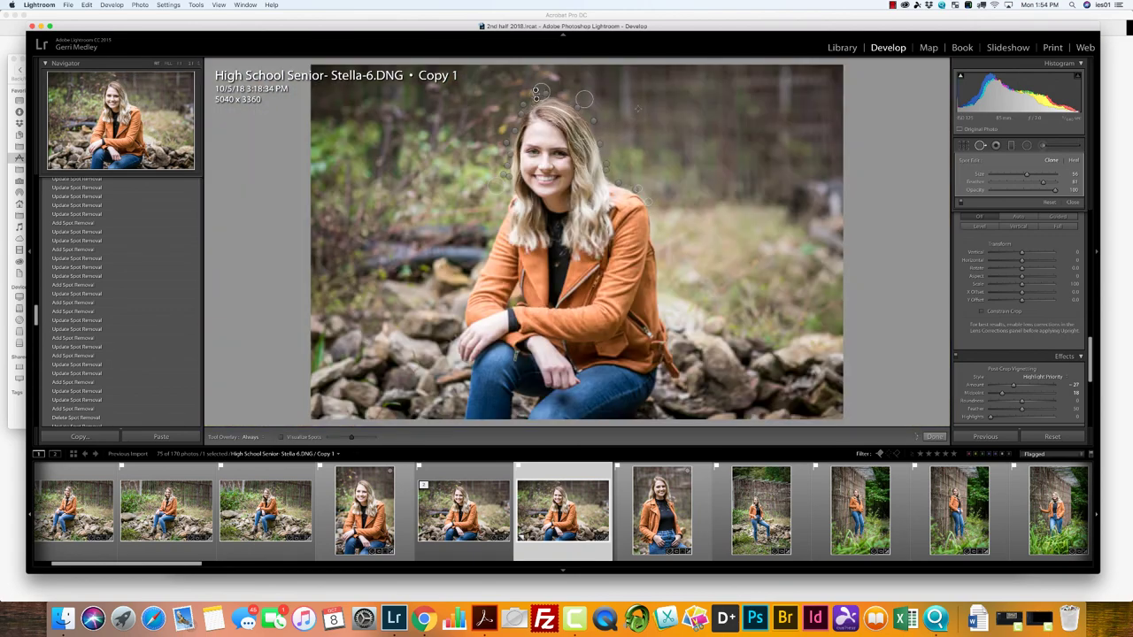
left_click(1072, 202)
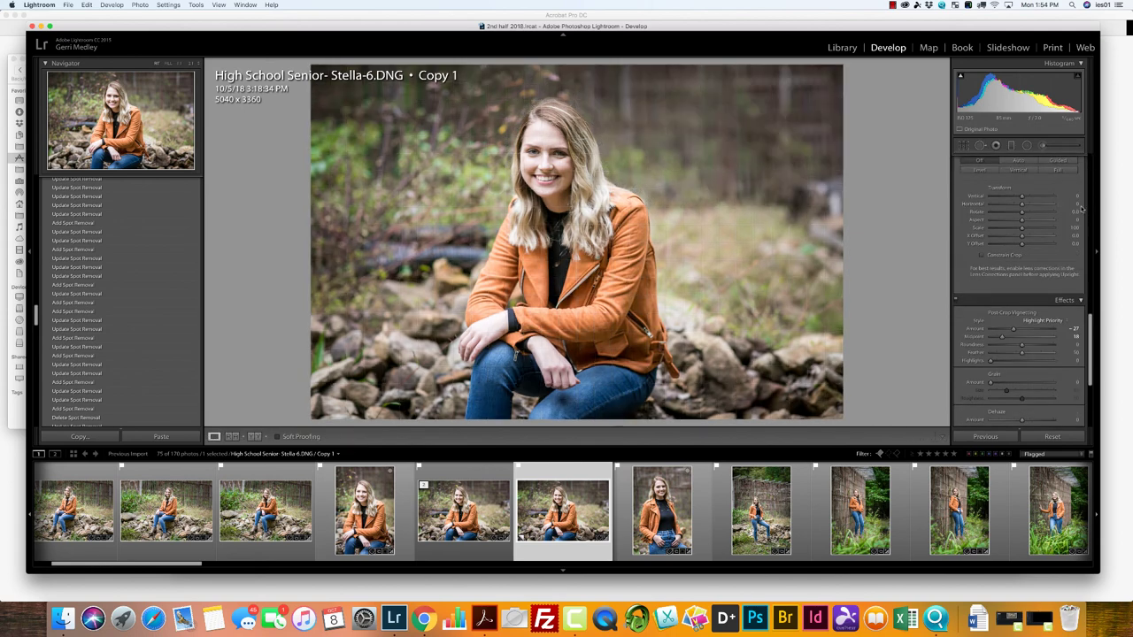
key("q")
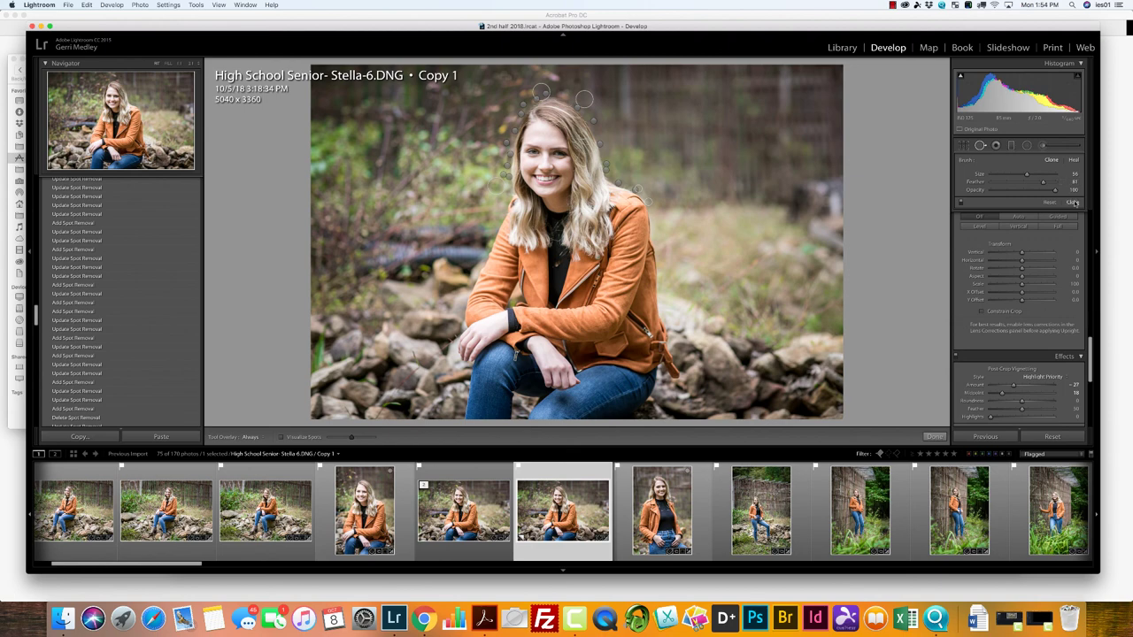
left_click(1073, 203)
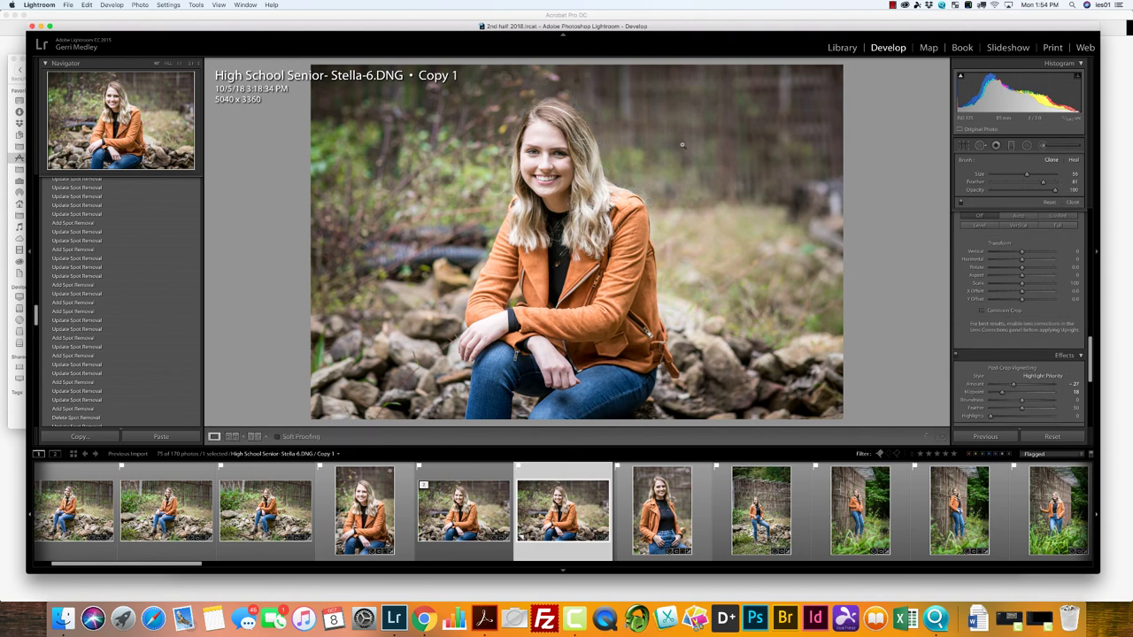
Reset all spot removals on the photo to compare with the unretouched hair, and undo the reset.
left_click(981, 145)
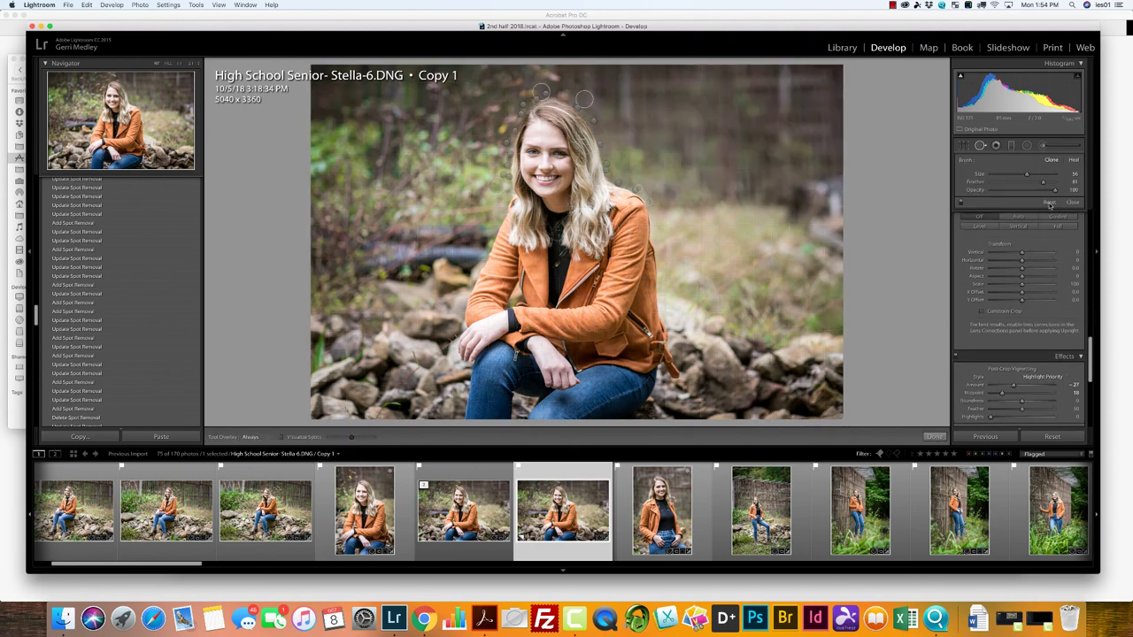
left_click(1049, 204)
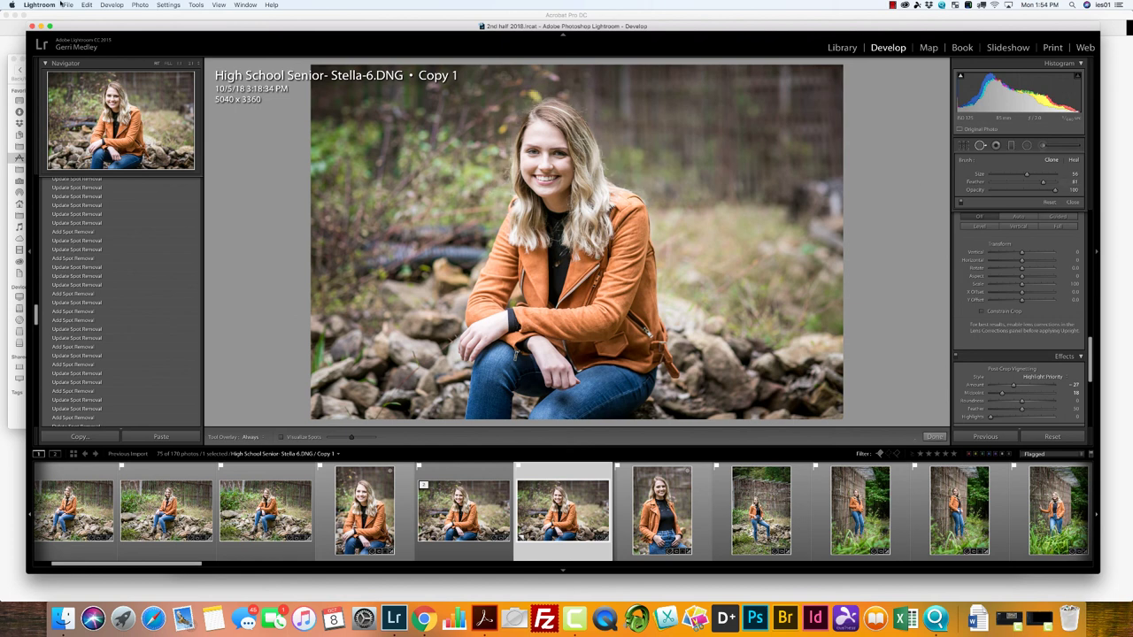
left_click(87, 5)
left_click(96, 15)
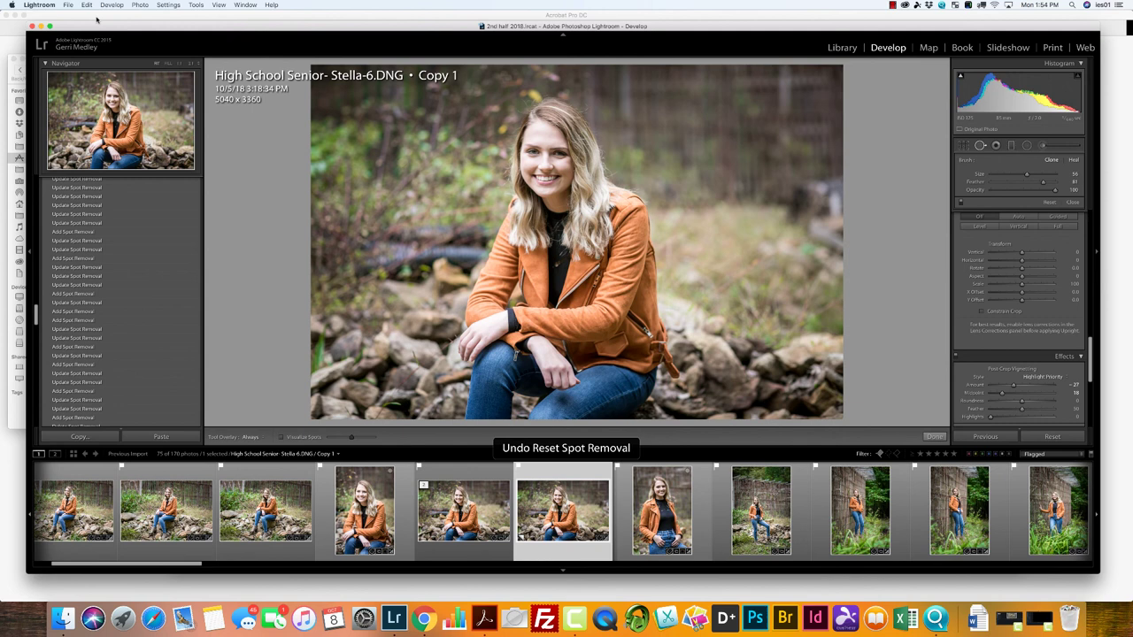